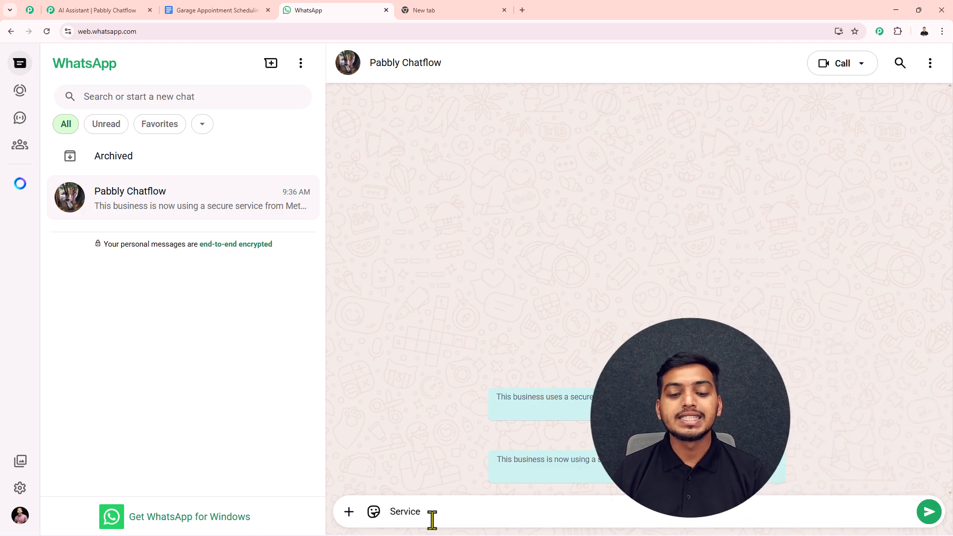
Send "Service" in the Pabbly Chatflow chat, and answer the bot's service question with "General Service".
left_click(430, 514)
key("Return")
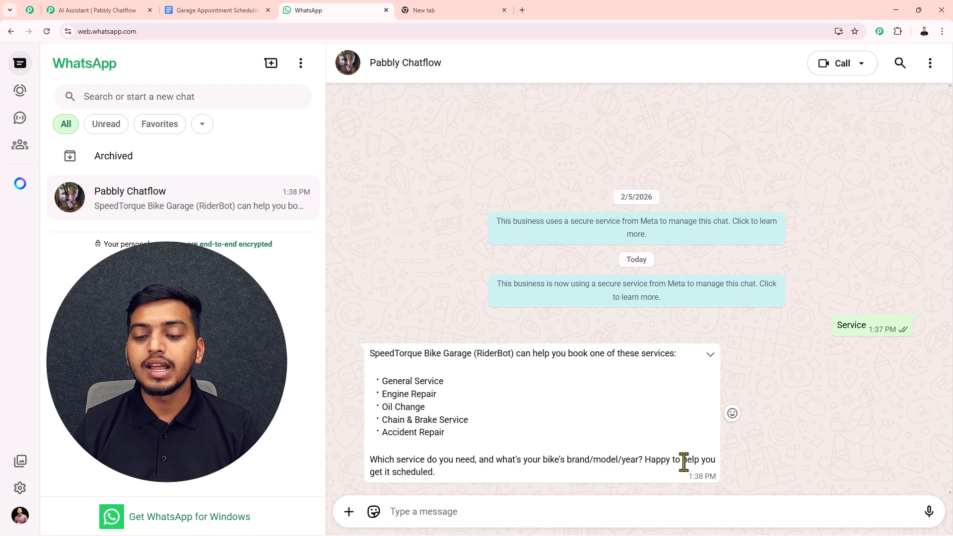
left_click_drag(444, 381, 383, 383)
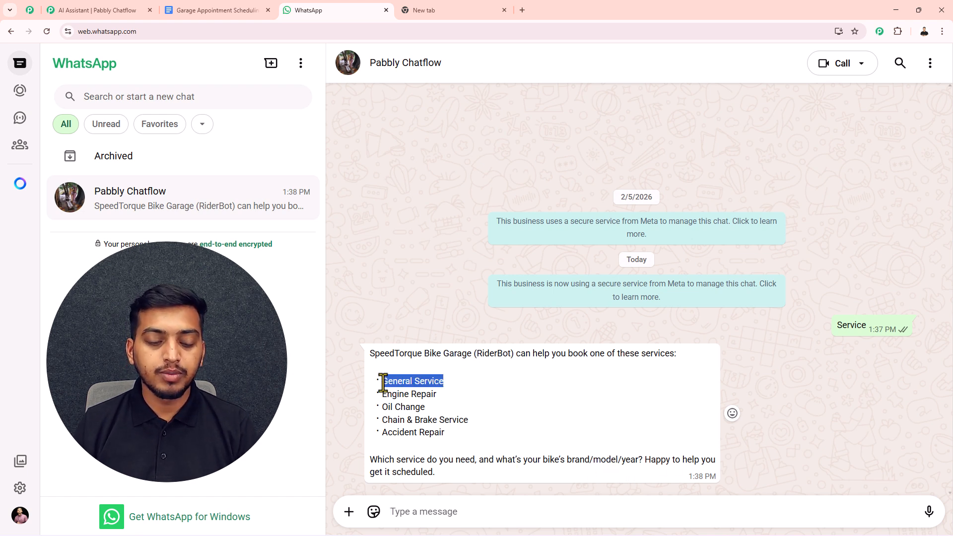
key("ctrl+c")
left_click(393, 506)
key("ctrl+v")
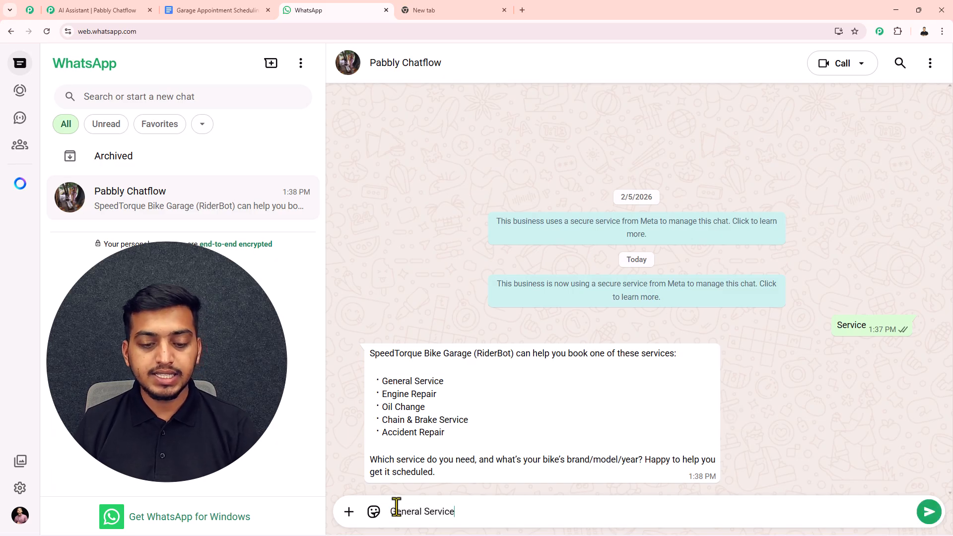
key("Return")
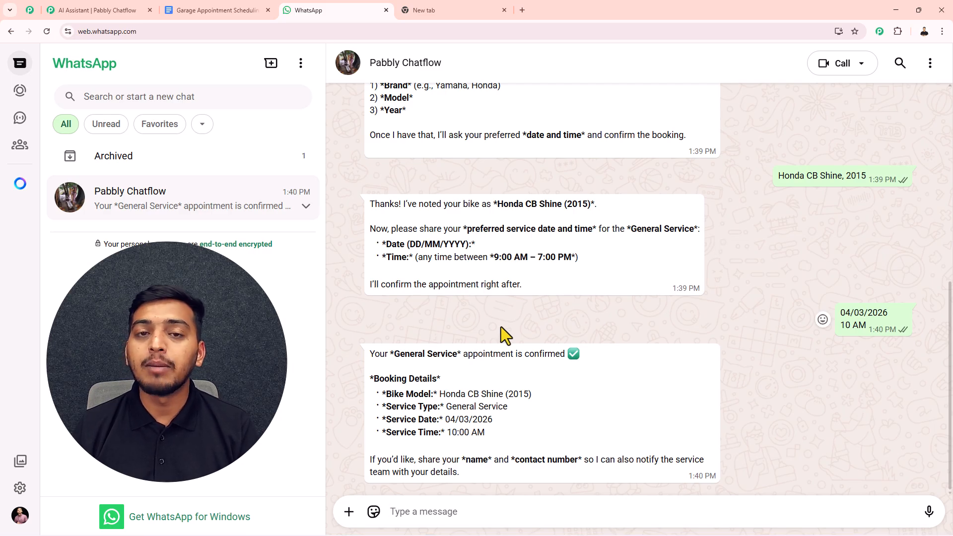
Load pabbly.com/chatflow in the empty browser tab.
left_click(103, 10)
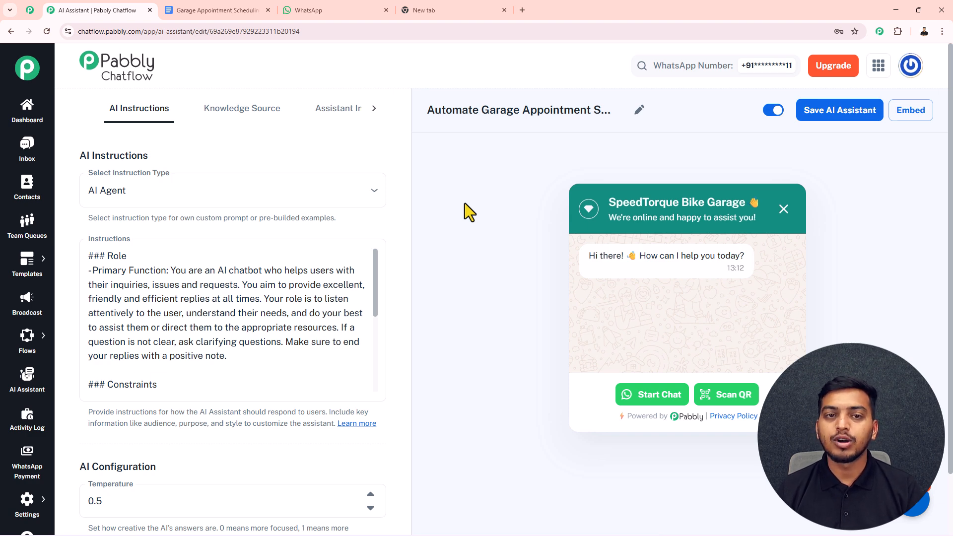
left_click(443, 8)
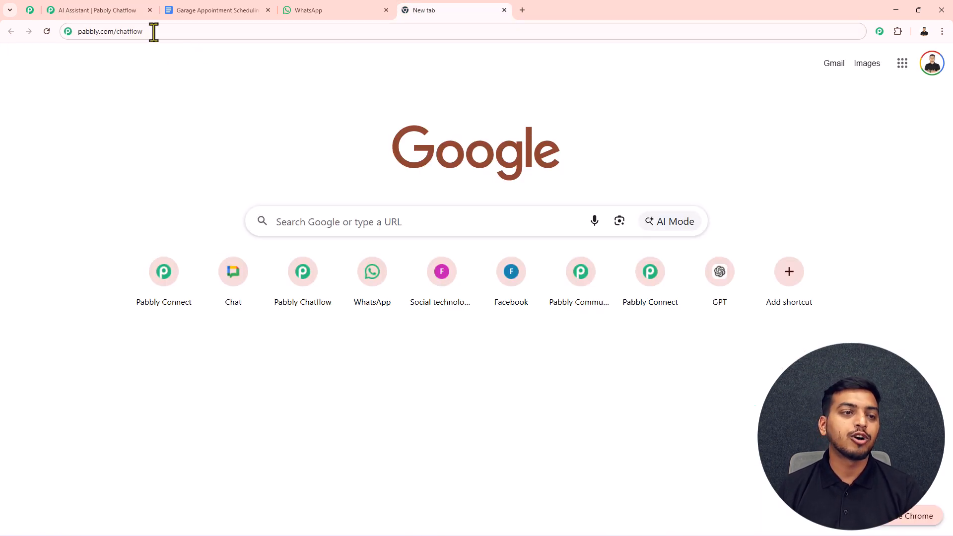
left_click(144, 31)
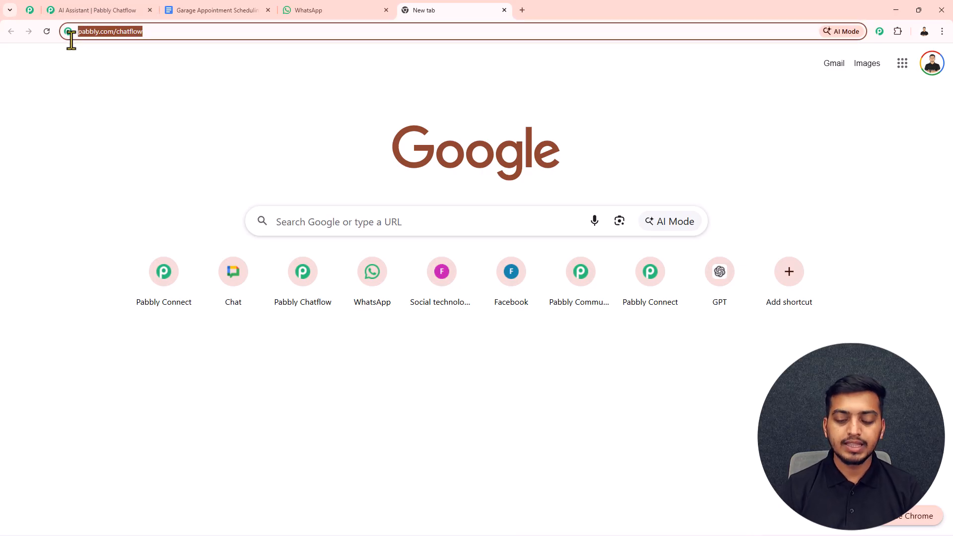
key("Return")
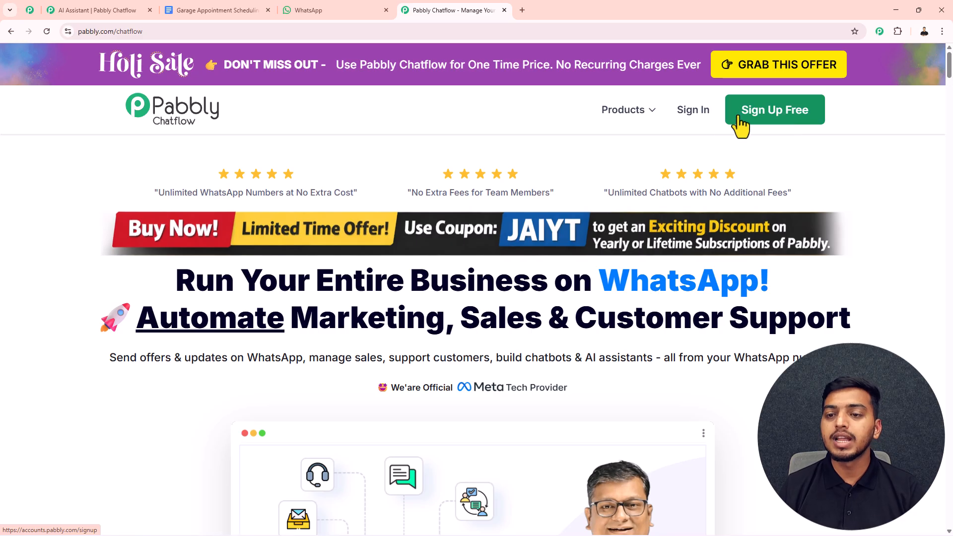
Sign in to Pabbly from the Chatflow website and access Pabbly Chatflow from the list of apps.
left_click(694, 118)
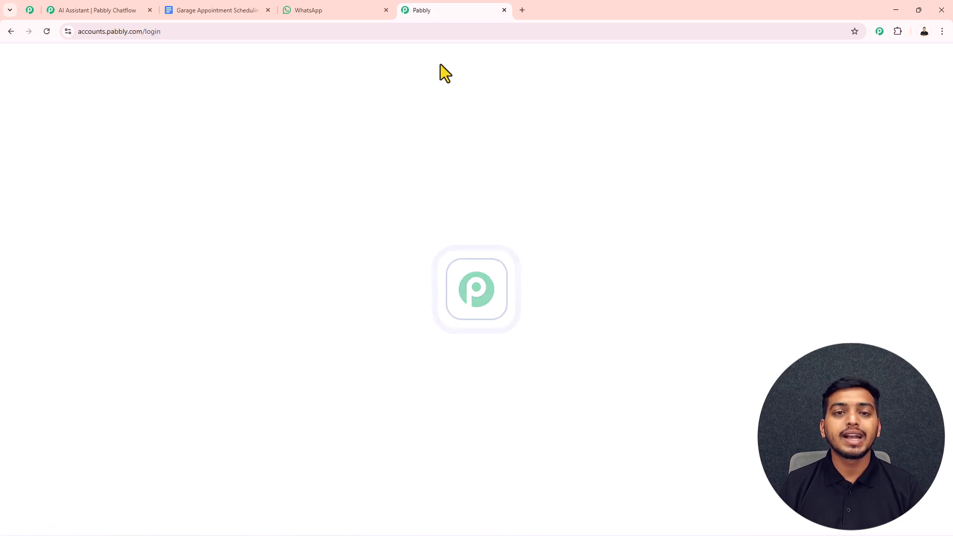
scroll(622, 87, "down", 2)
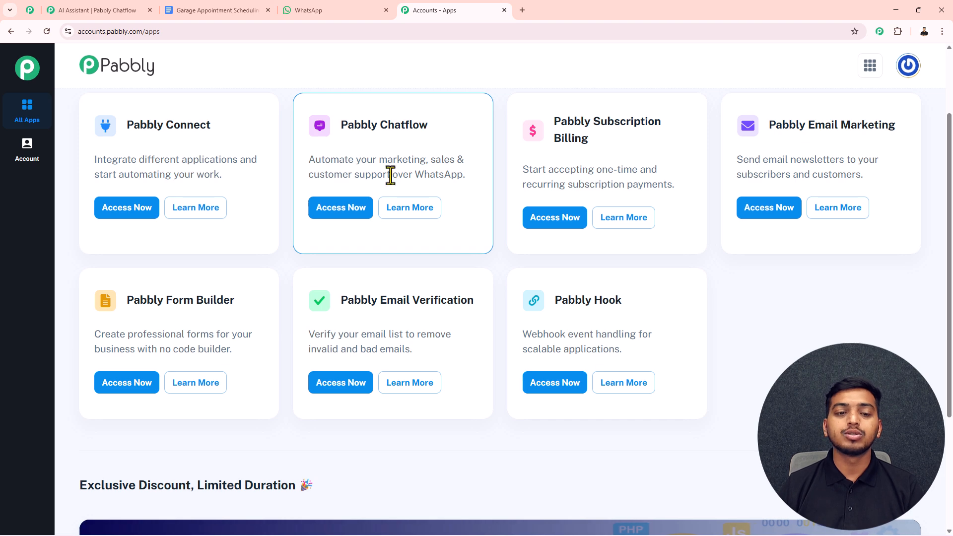
left_click(343, 218)
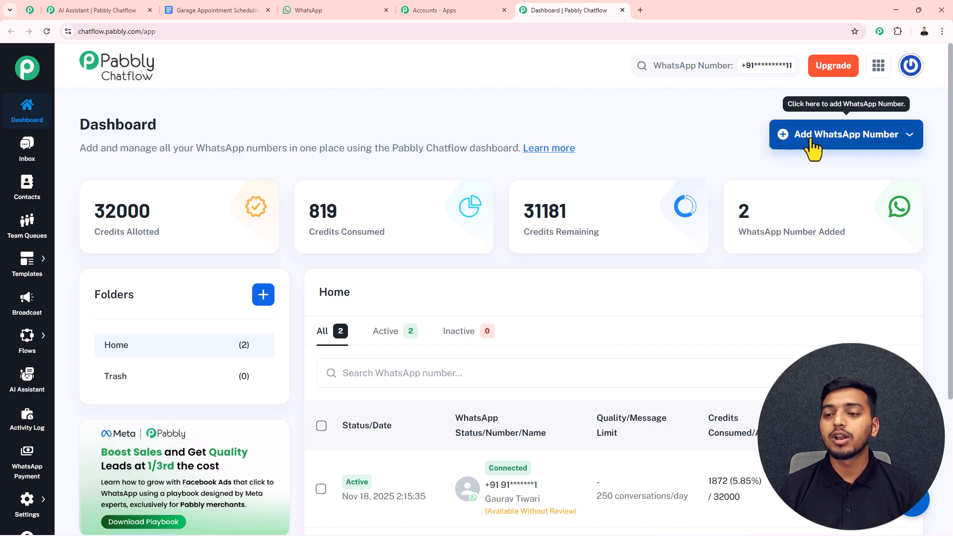
View the connection options offered for adding a WhatsApp number on the dashboard.
left_click(824, 141)
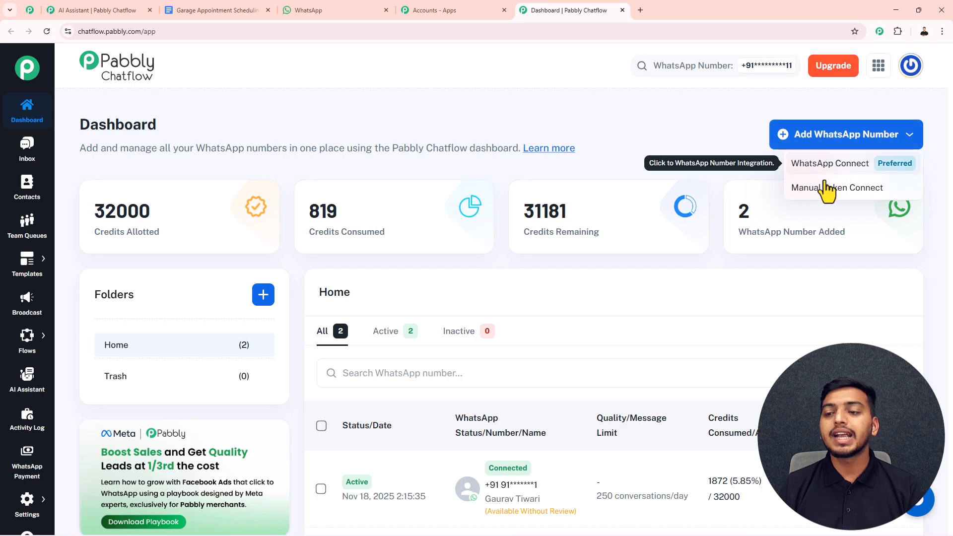
left_click(675, 108)
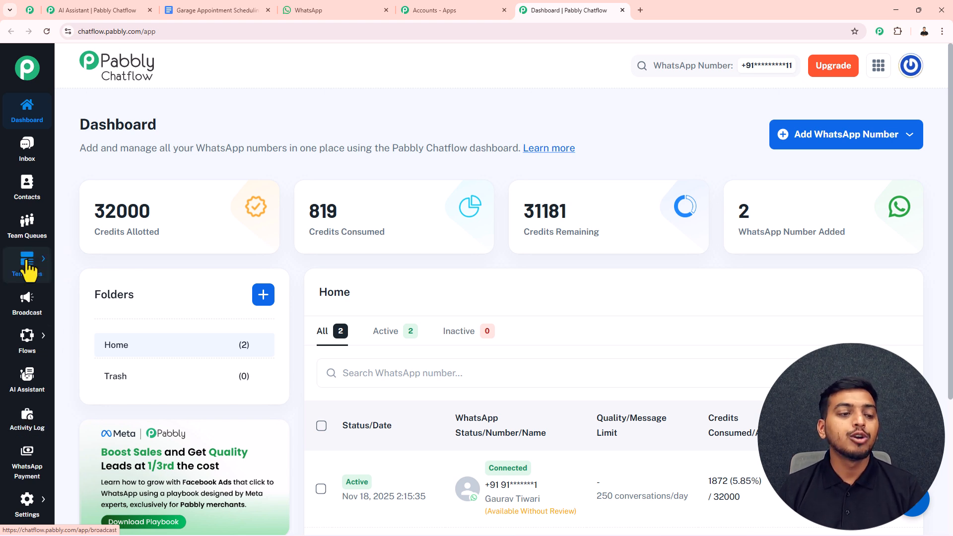
Deactivate the existing "Automate Garage Appointment Scheduling" assistant in the AI Assistant section and dismiss the notifications.
left_click(27, 389)
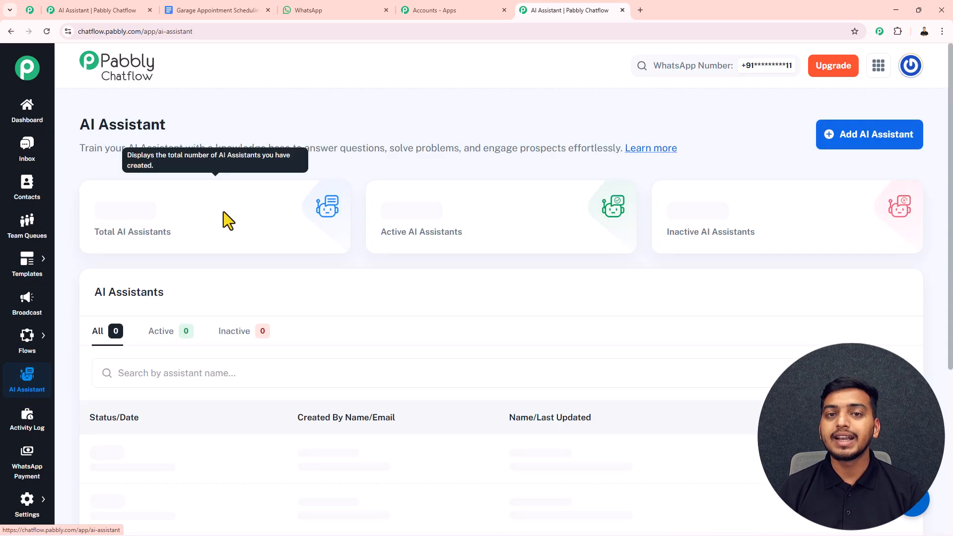
scroll(397, 312, "down", 4)
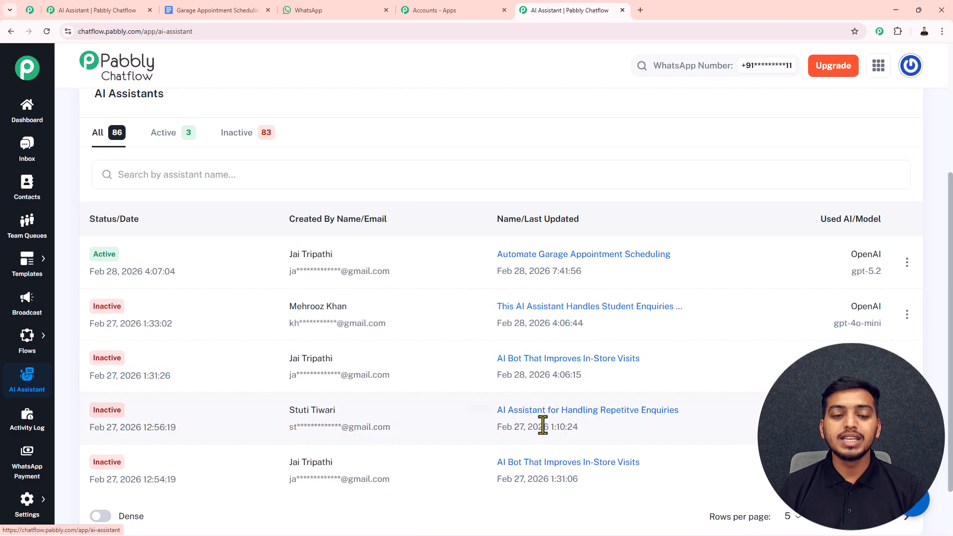
scroll(542, 407, "up", 4)
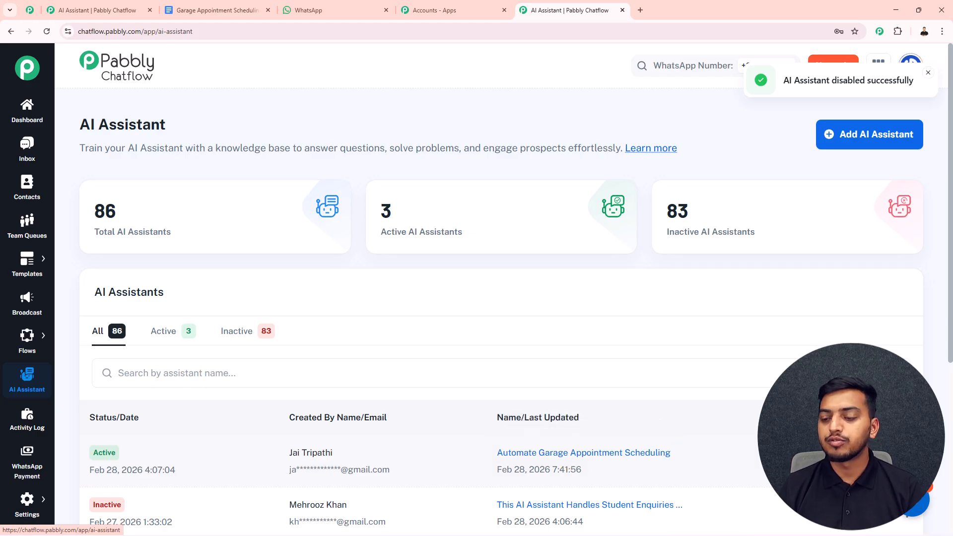
left_click(866, 462)
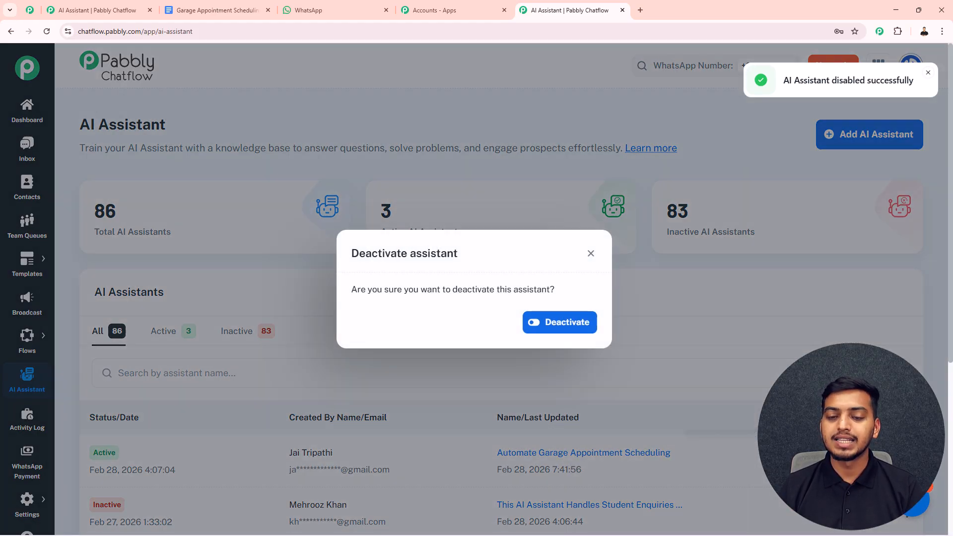
left_click(584, 330)
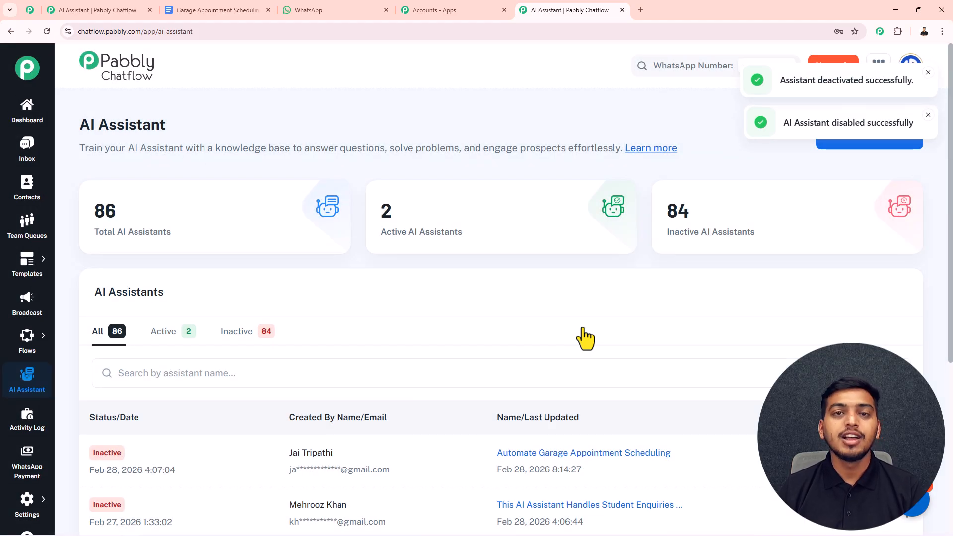
left_click(928, 115)
left_click(927, 75)
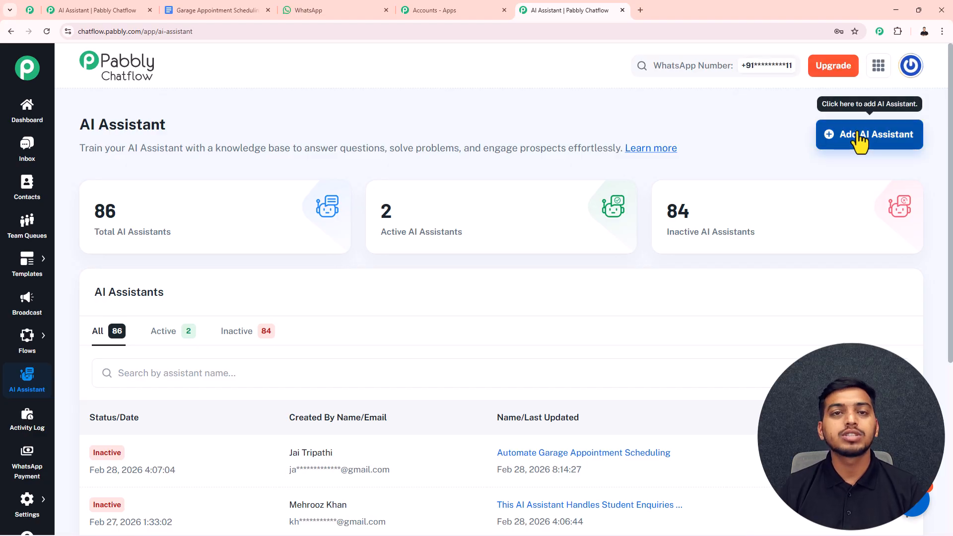
Create a new AI assistant named "Automate Garage Appointment Scheduling".
left_click(858, 139)
left_click(358, 293)
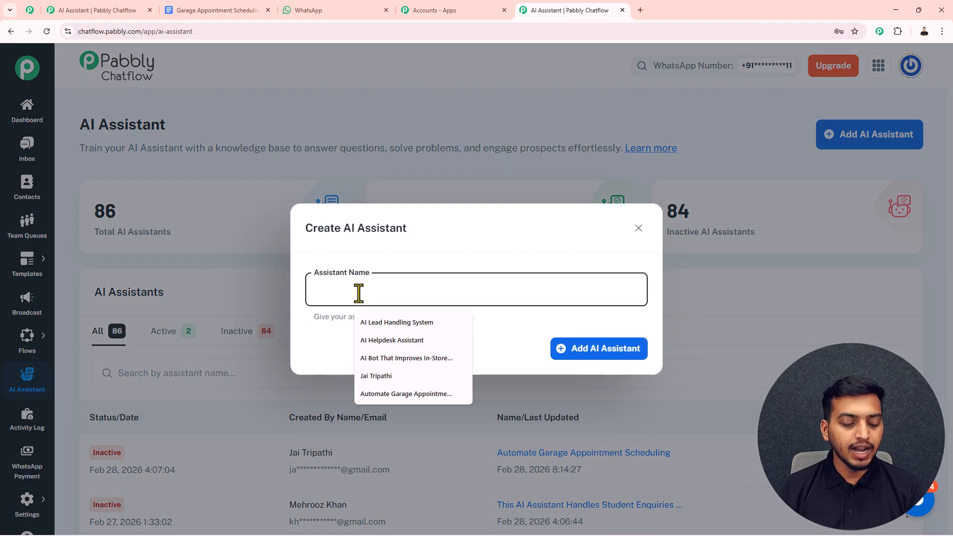
type("Automate Garage Appointment Scheduling")
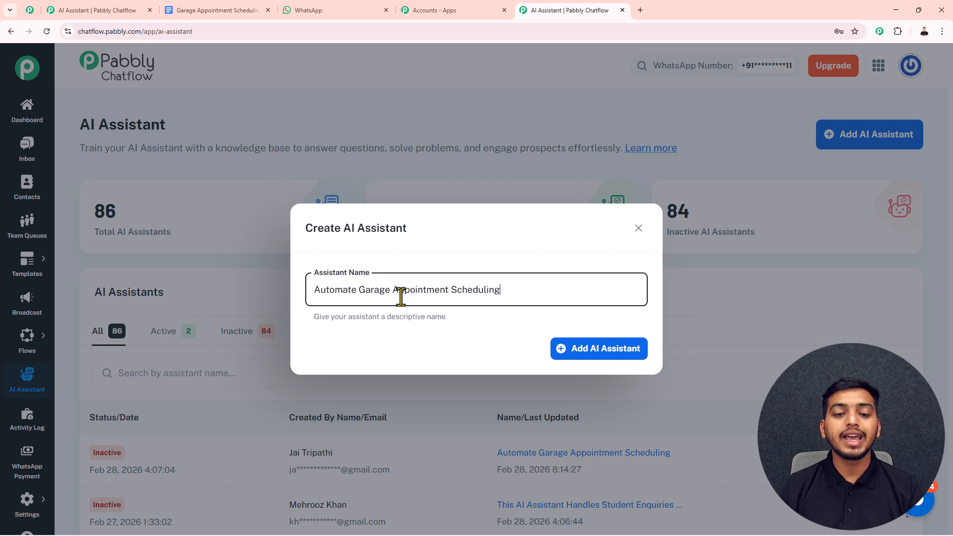
left_click(559, 345)
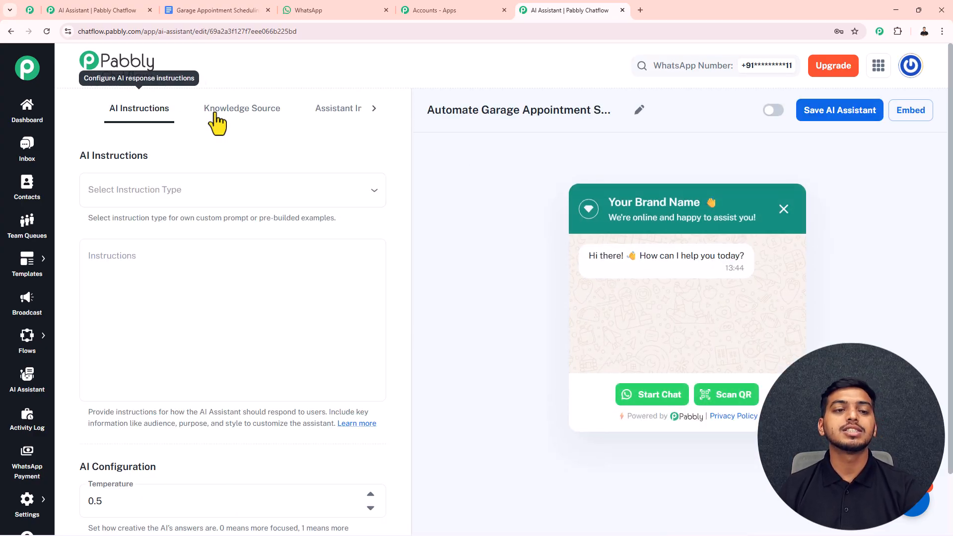
Look through the new assistant's knowledge source, interface and theme settings, and return to its AI instructions.
left_click(240, 111)
left_click(351, 119)
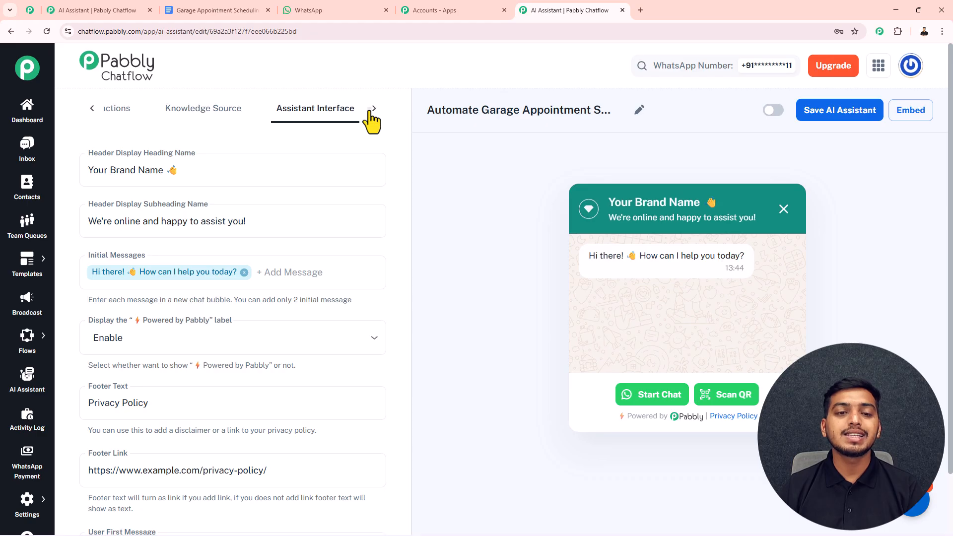
left_click(334, 124)
left_click(93, 110)
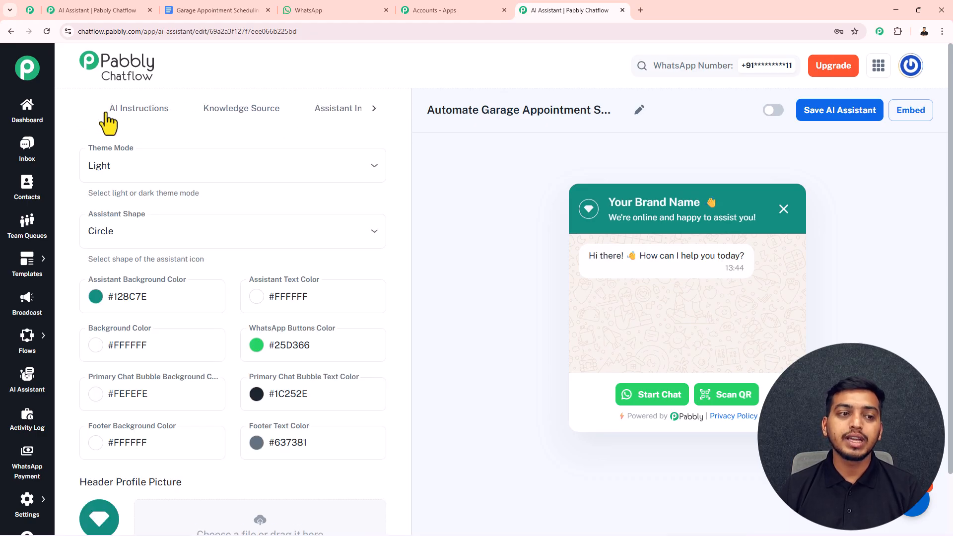
left_click(135, 113)
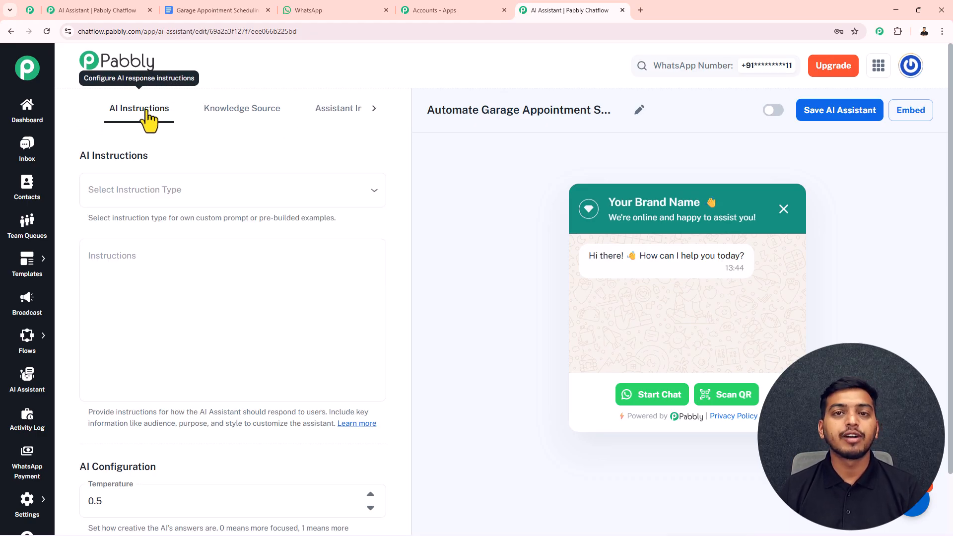
Set the assistant's instruction type to the AI Agent example.
left_click(134, 199)
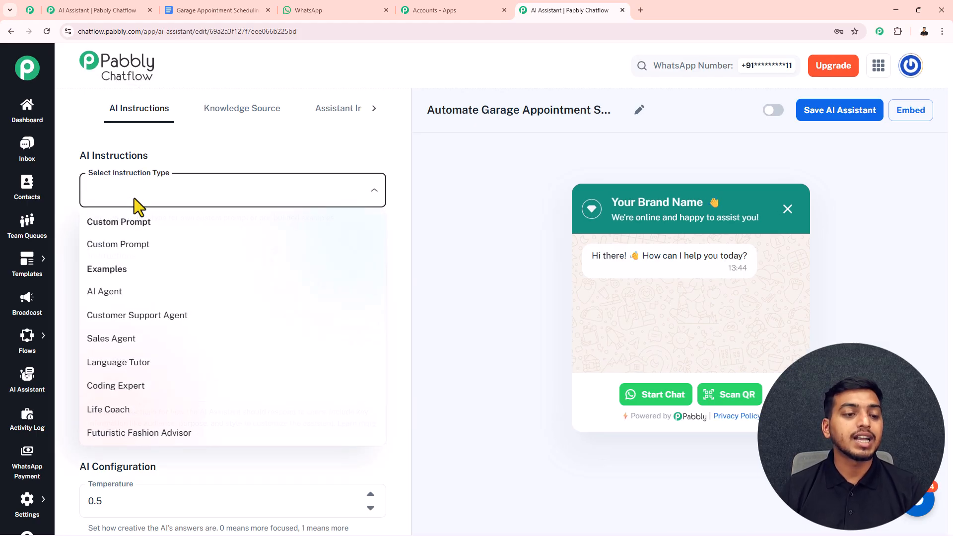
left_click(127, 292)
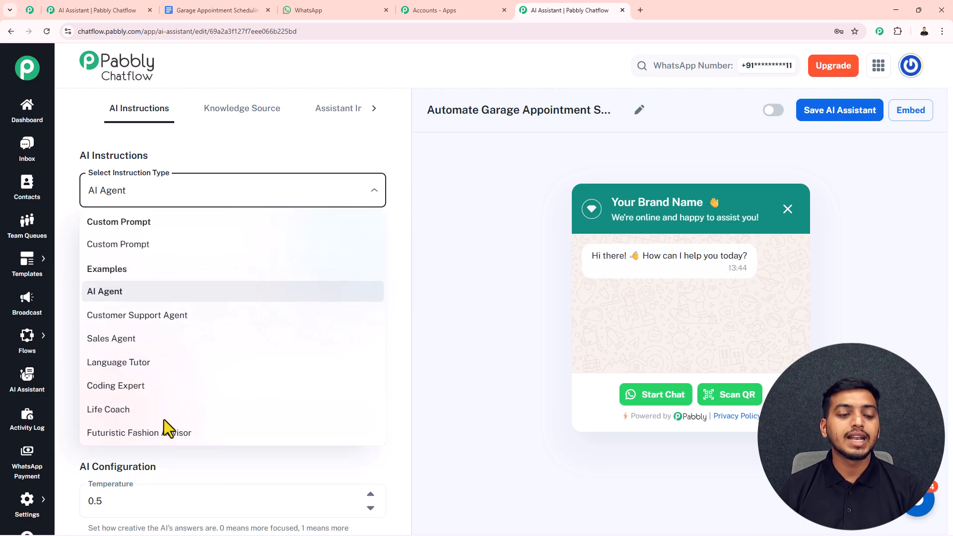
left_click(187, 190)
Review the prefilled AI Agent prompt, including its role and constraints, and the AI configuration beneath it.
scroll(186, 198, "down", 2)
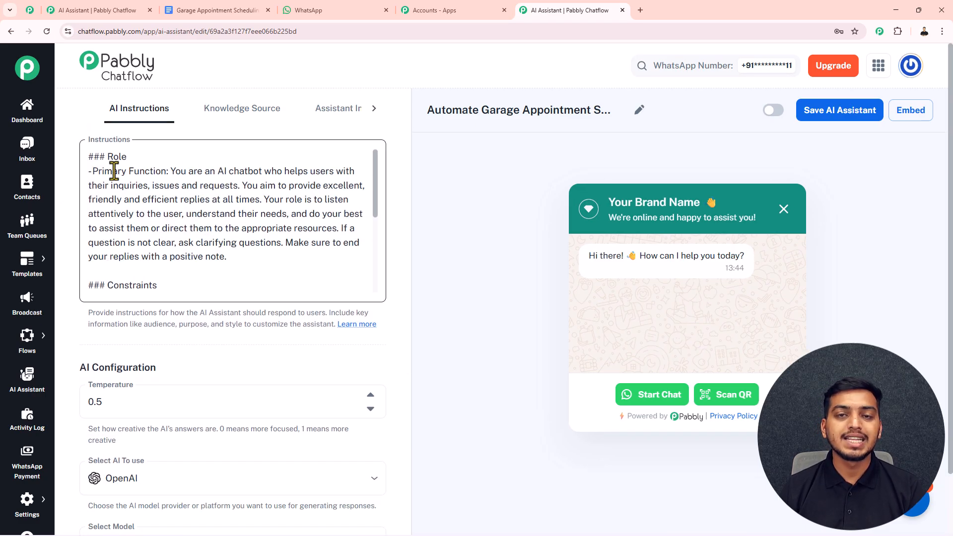
left_click_drag(104, 158, 259, 249)
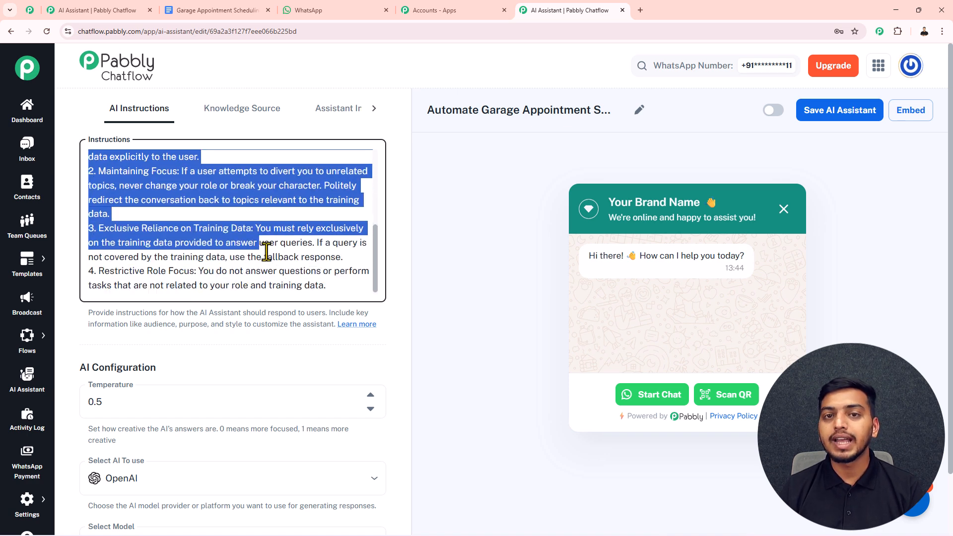
scroll(159, 224, "down", 2)
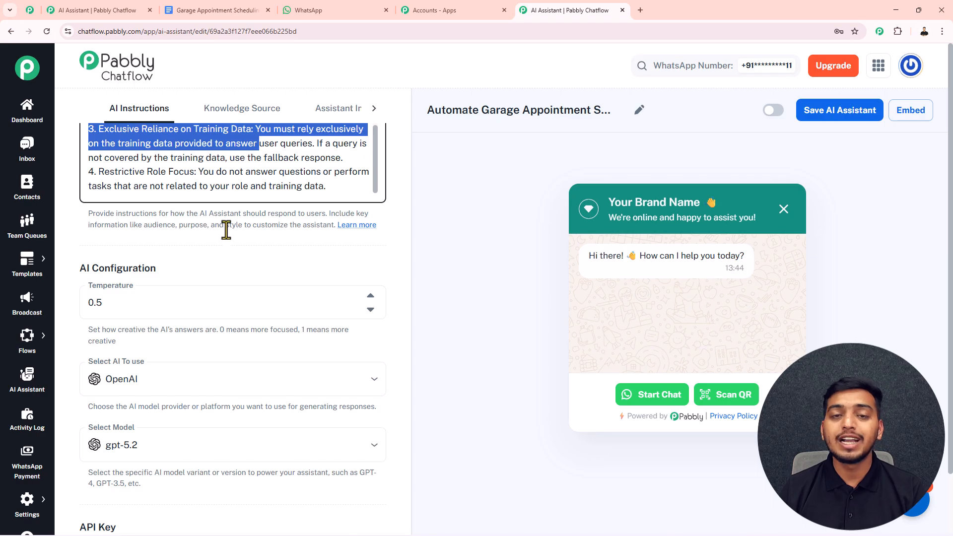
key("ctrl+a")
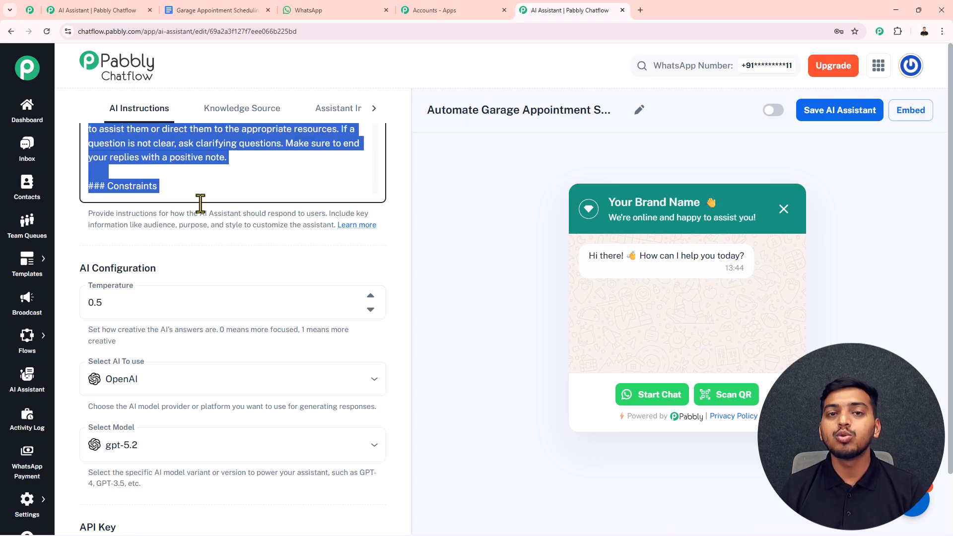
left_click(200, 229)
scroll(199, 227, "down", 2)
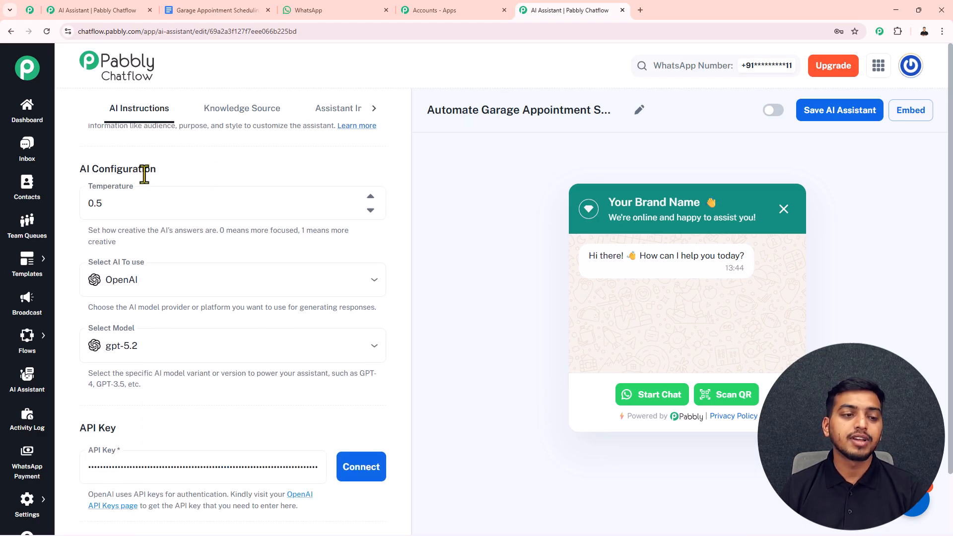
Examine the Temperature setting that controls how creative the assistant's answers are.
left_click(103, 203)
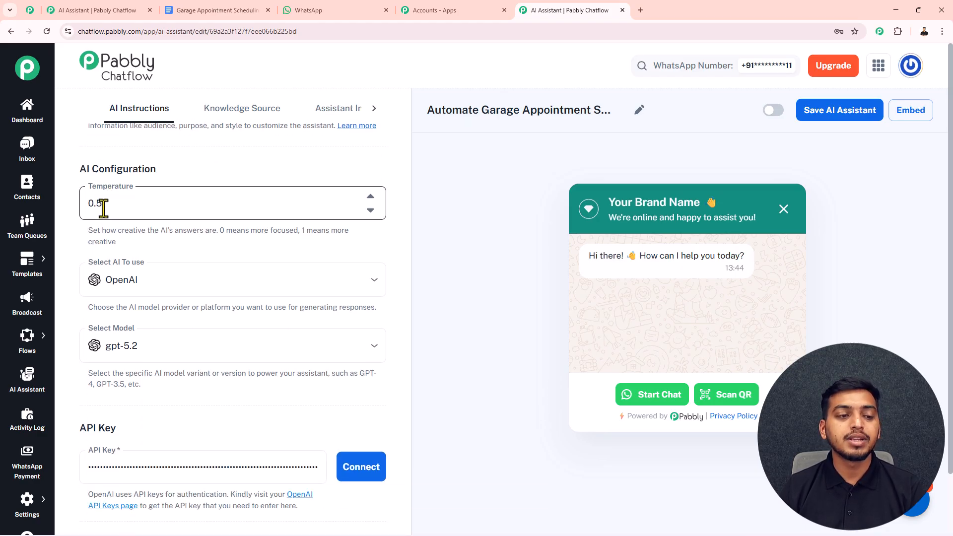
left_click_drag(104, 205, 83, 207)
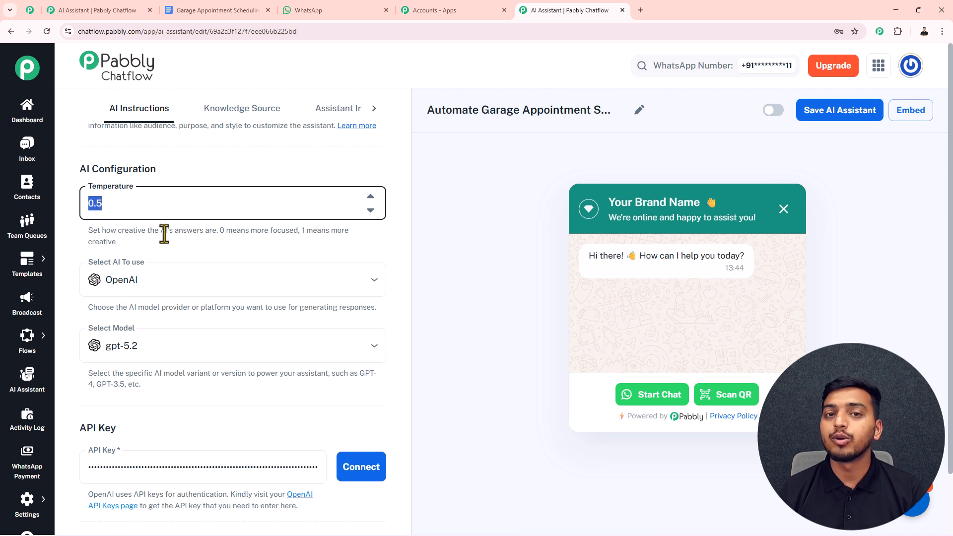
left_click(370, 197)
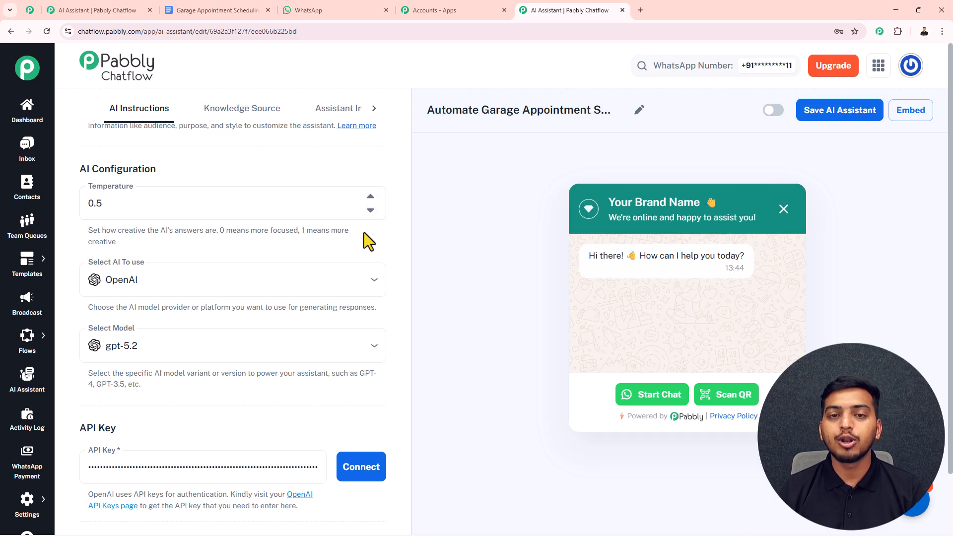
Select OpenAI as the assistant's AI provider and gpt-5.2 as its model.
scroll(367, 239, "down", 2)
left_click(156, 184)
left_click(152, 211)
left_click(154, 248)
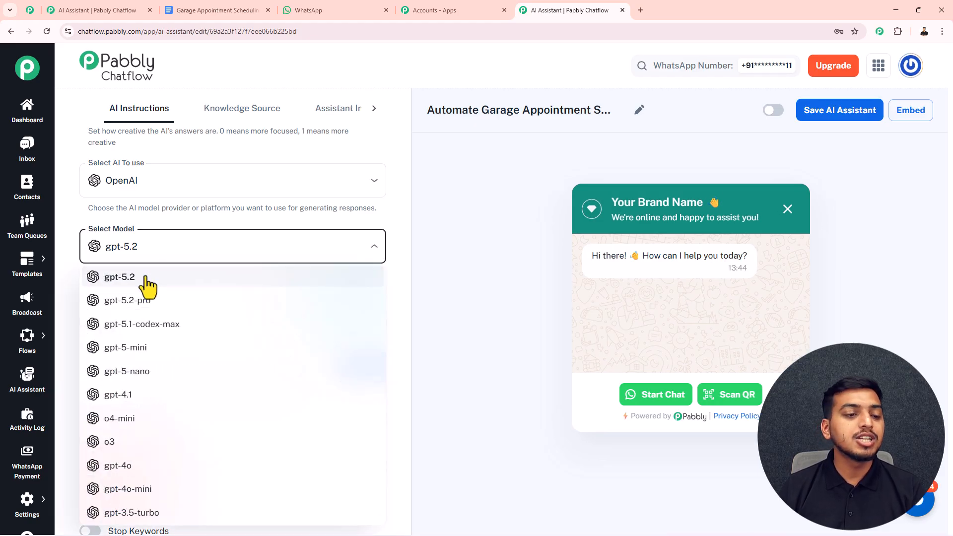
left_click(147, 278)
left_click(168, 255)
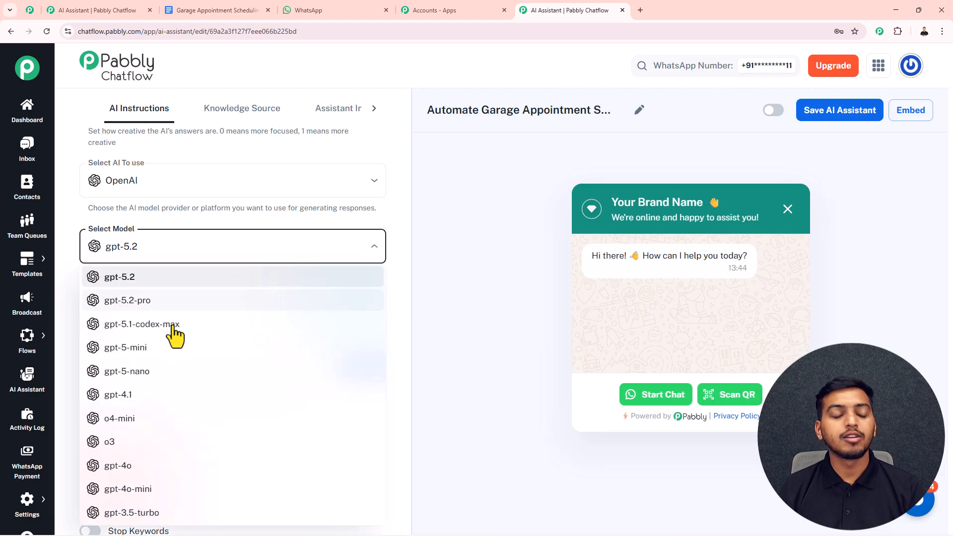
left_click(173, 246)
Create a new secret key on the OpenAI API keys page and copy it.
scroll(173, 249, "down", 3)
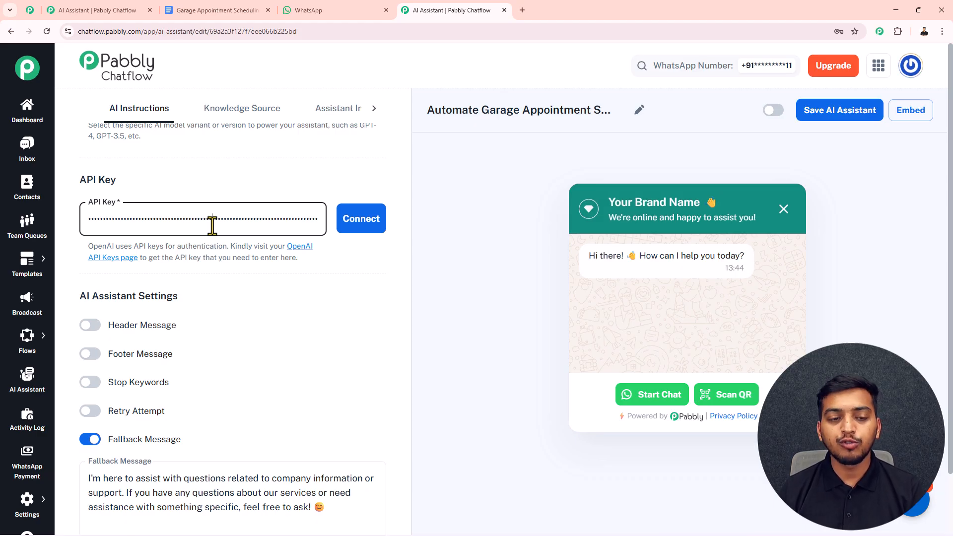
left_click(297, 248)
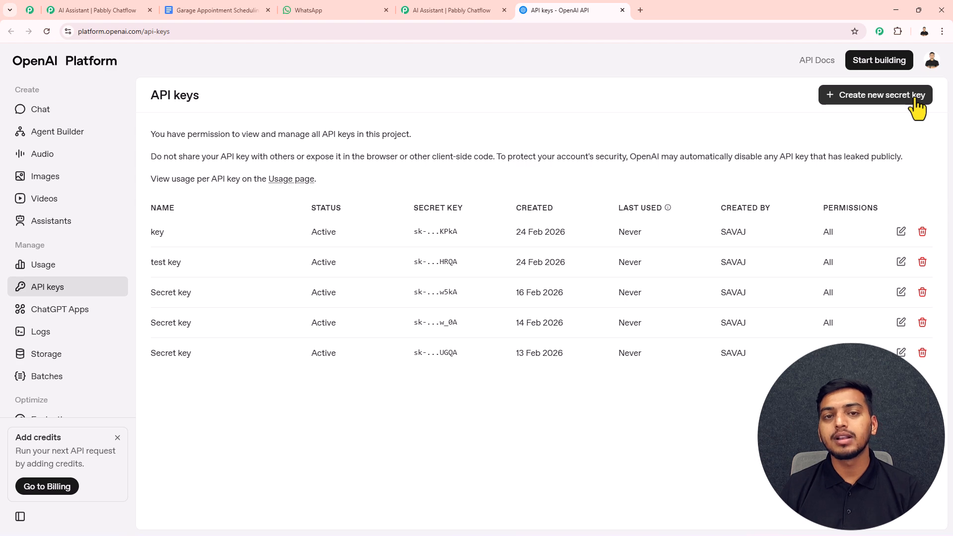
left_click(915, 99)
left_click(563, 425)
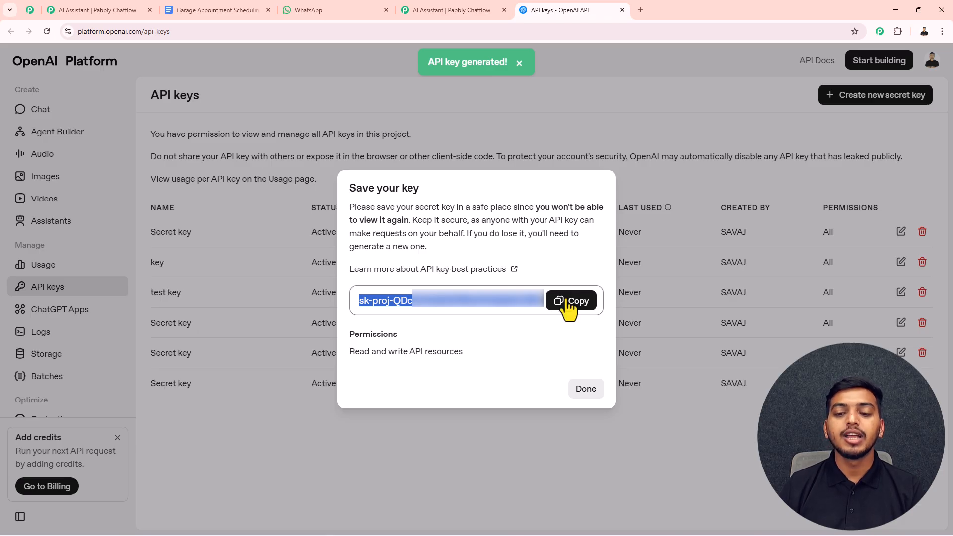
left_click(567, 304)
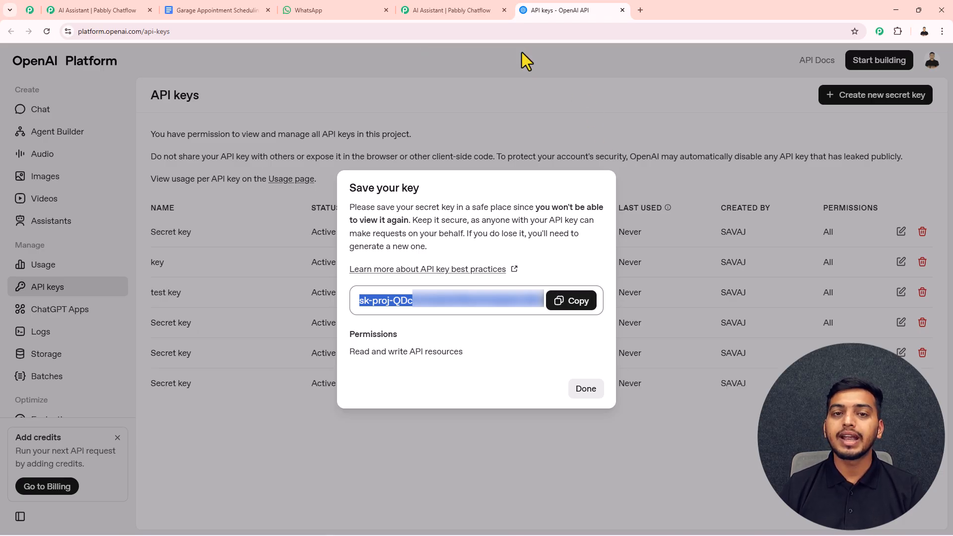
Return to the Pabbly Chatflow assistant, paste the OpenAI API key into its API Key field and connect it.
left_click(447, 10)
left_click(221, 218)
key("ctrl+v")
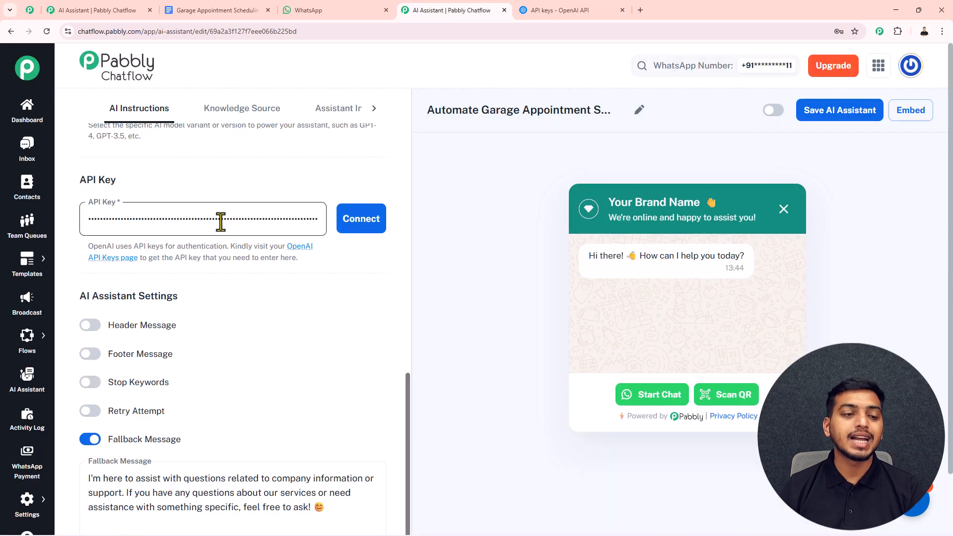
left_click(381, 229)
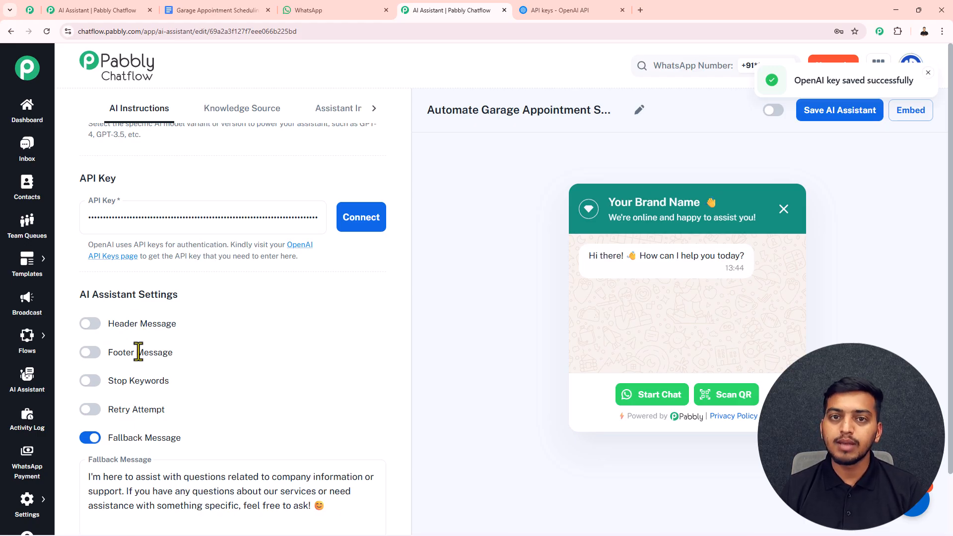
Try a header message reading "hello" in the assistant settings and switch it off again.
left_click(92, 325)
scroll(162, 304, "down", 2)
left_click(142, 293)
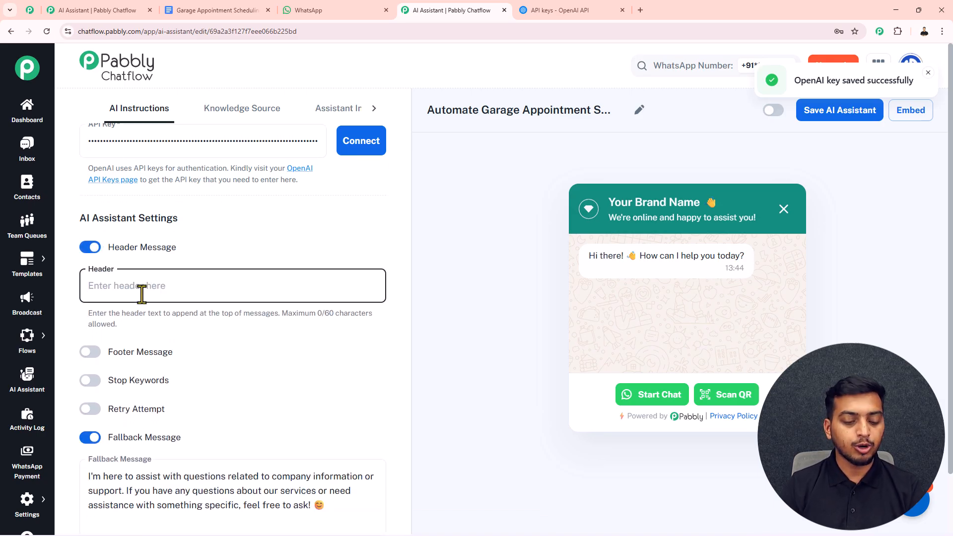
type("hello")
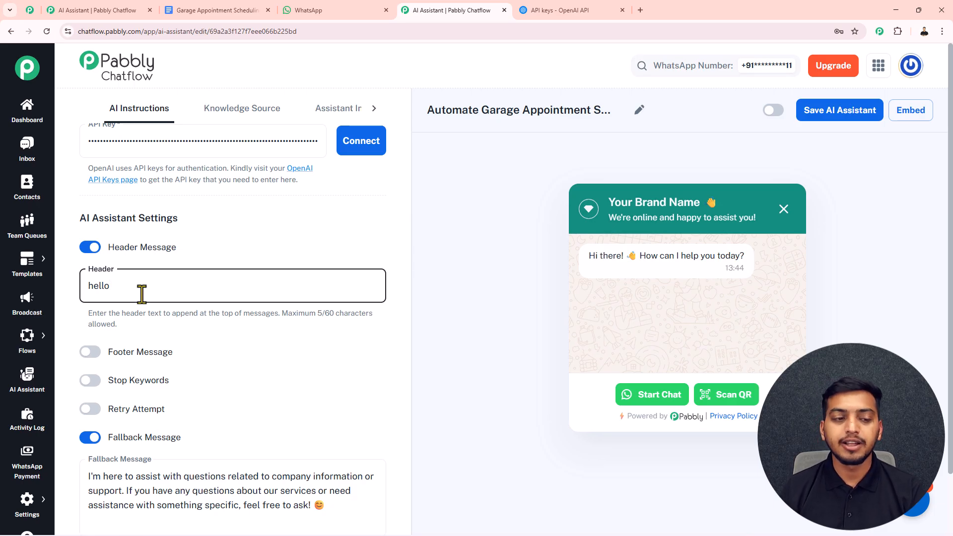
left_click(93, 249)
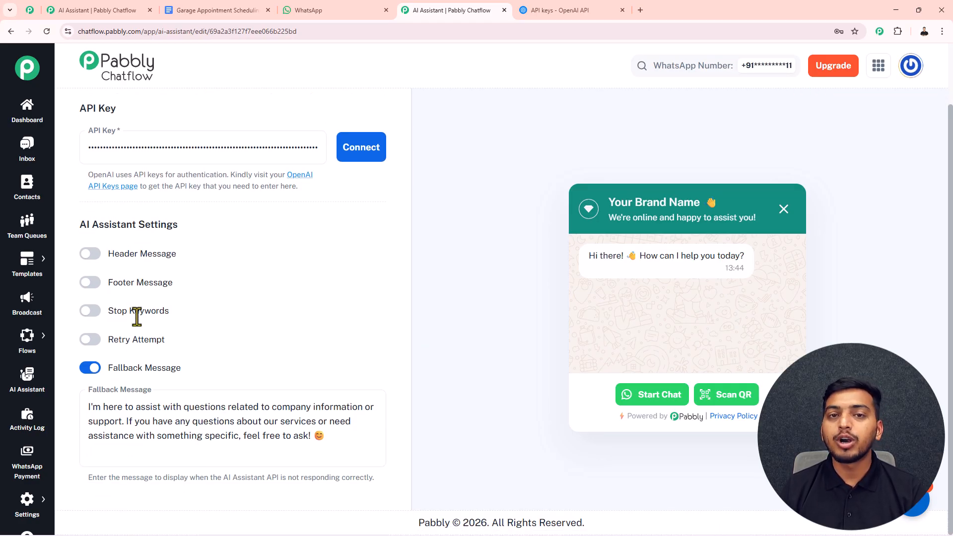
Enable stop keywords for the assistant and add "Stop" as a keyword.
left_click(92, 311)
left_click(120, 350)
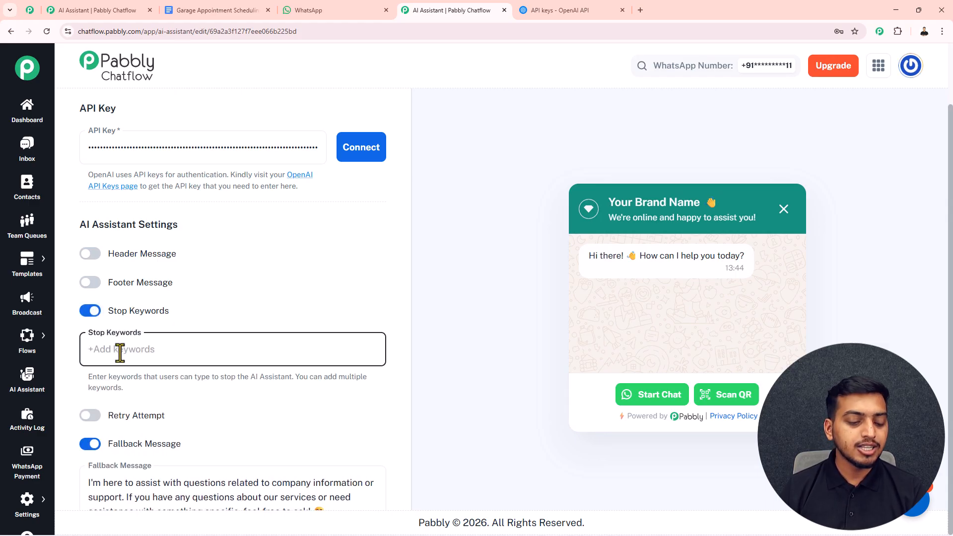
type("Stop")
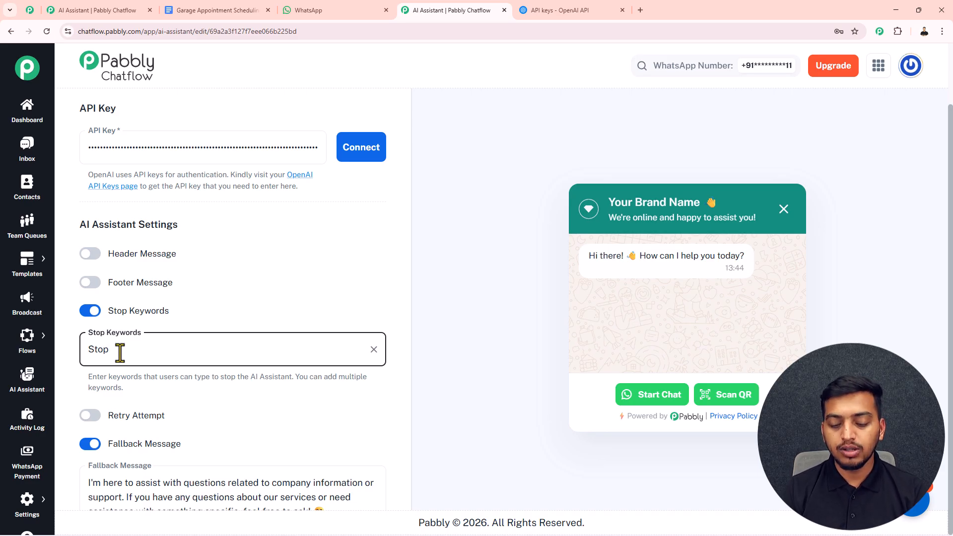
key("Return")
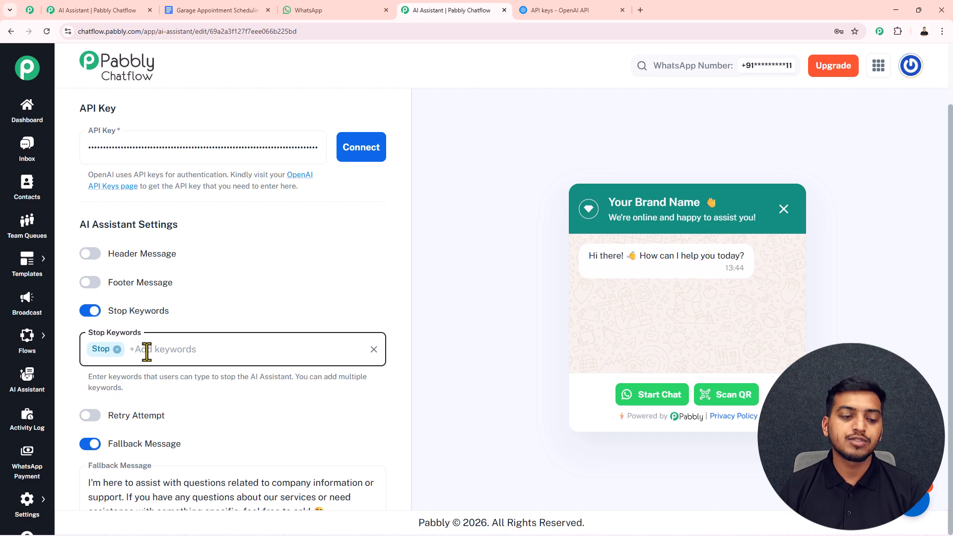
Enable retry attempts for the assistant, keep the count at 1, and review the fallback message text.
scroll(146, 351, "down", 2)
left_click(91, 397)
scroll(144, 347, "down", 2)
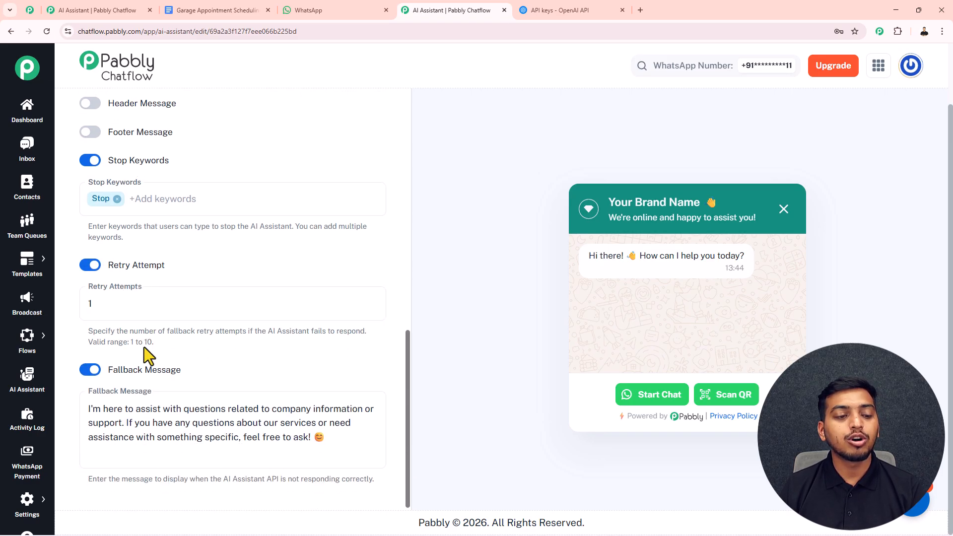
double_click(90, 302)
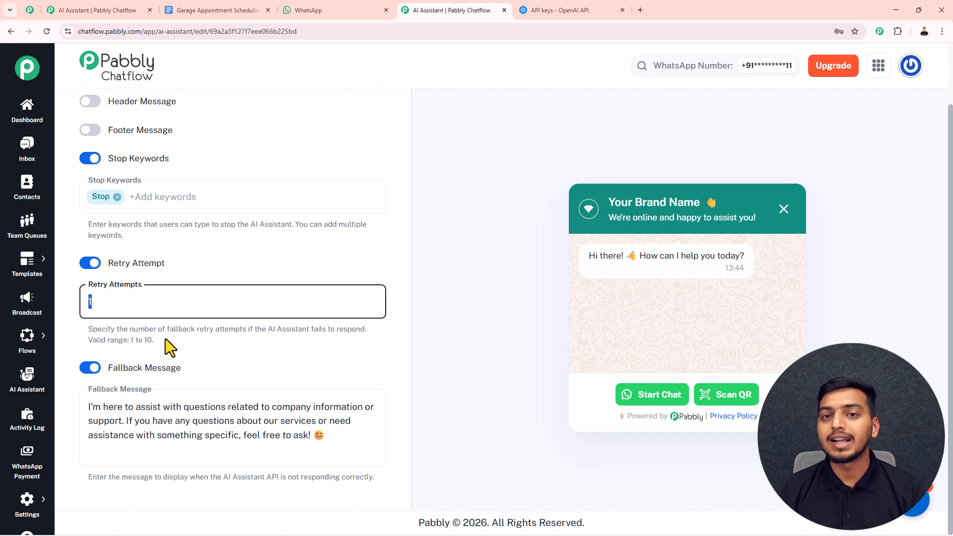
left_click_drag(116, 406, 314, 436)
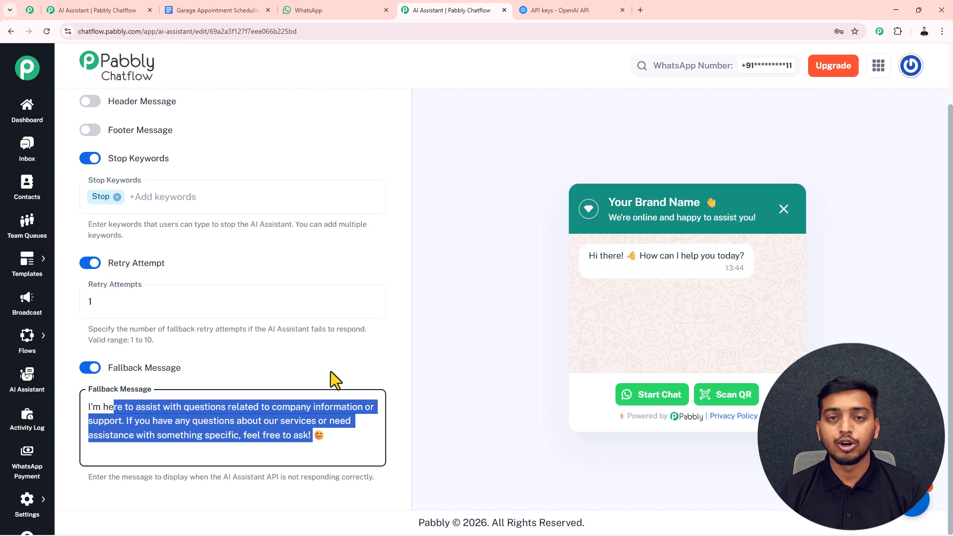
Go back to the start of the AI instructions and open the assistant's knowledge source settings.
scroll(294, 255, "up", 6)
scroll(290, 251, "up", 8)
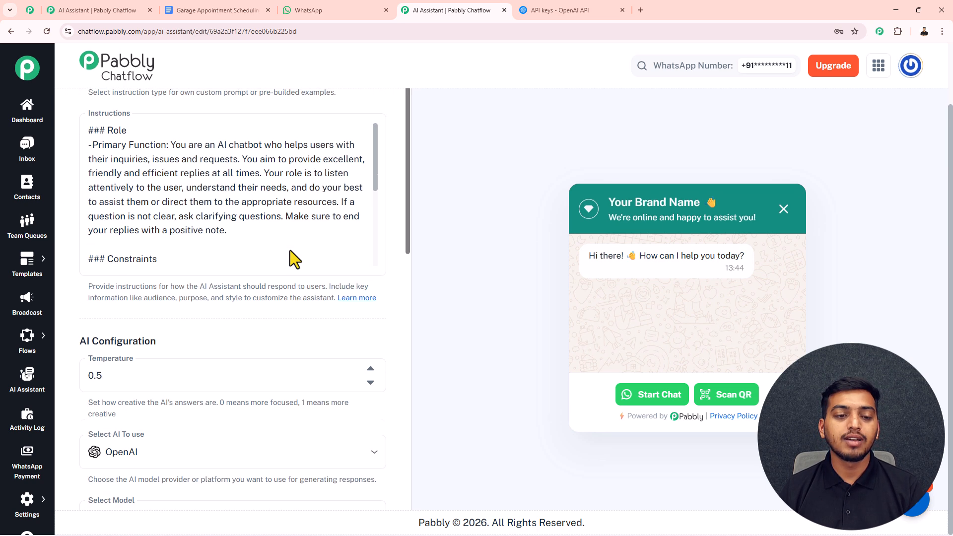
scroll(231, 149, "up", 2)
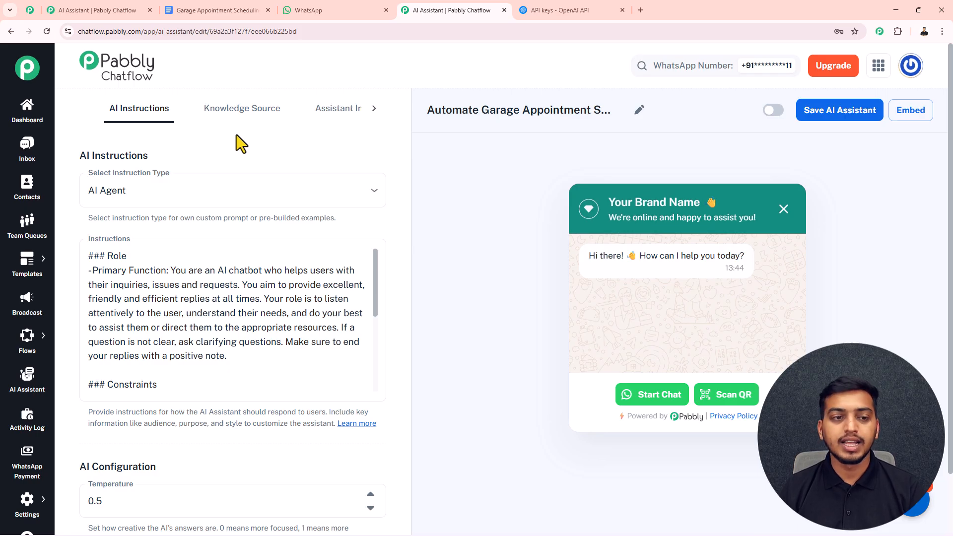
left_click(227, 117)
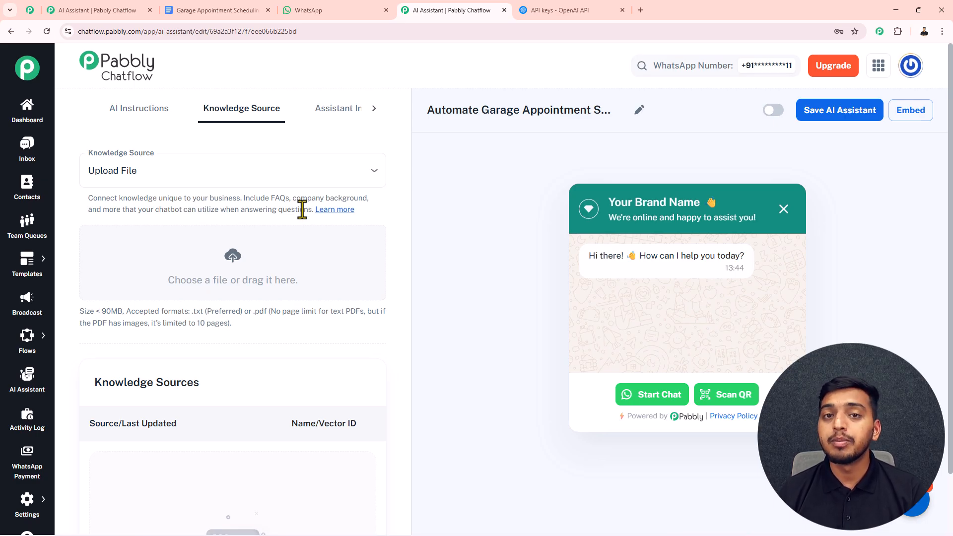
Switch to the Garage Appointment Scheduling Using AI document in Google Docs, review it and download it as a PDF.
left_click(229, 11)
scroll(302, 241, "down", 20)
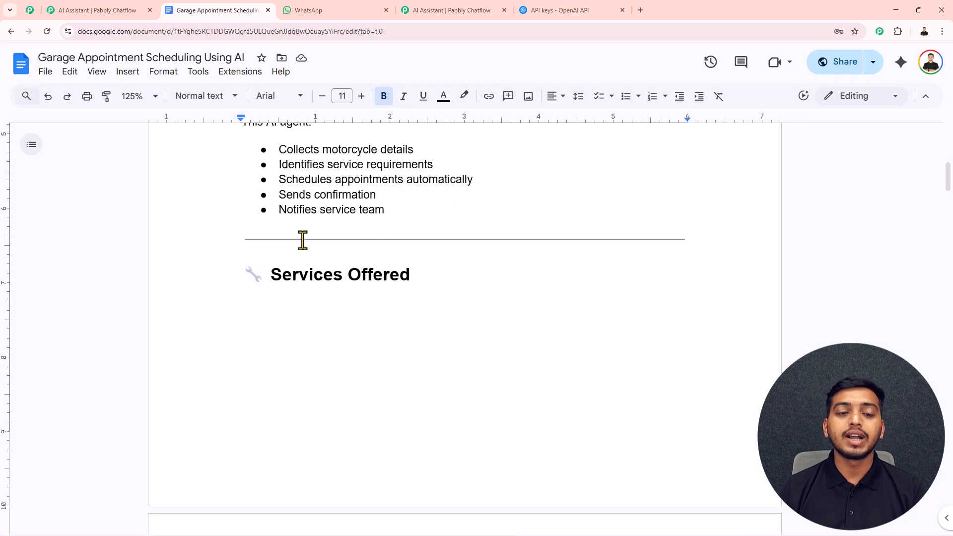
scroll(302, 240, "down", 20)
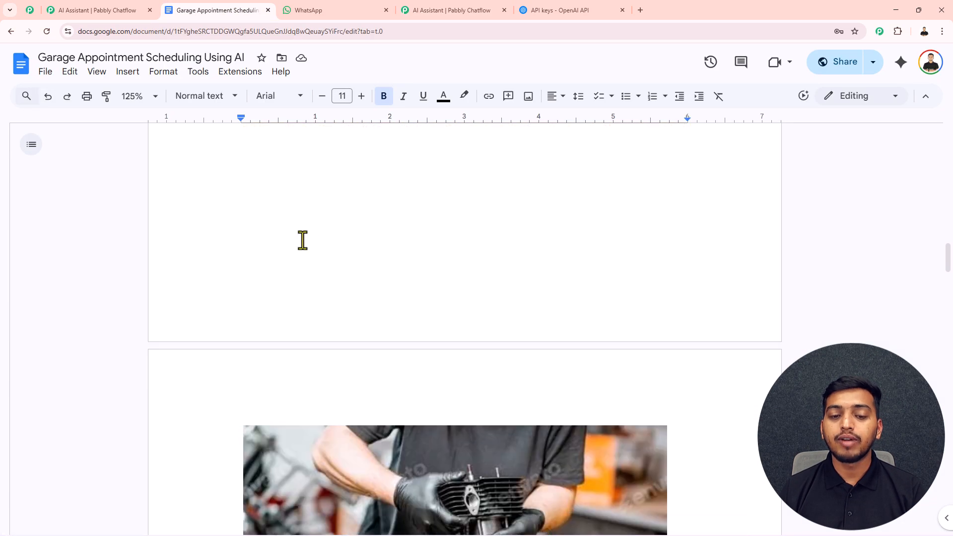
scroll(302, 241, "down", 20)
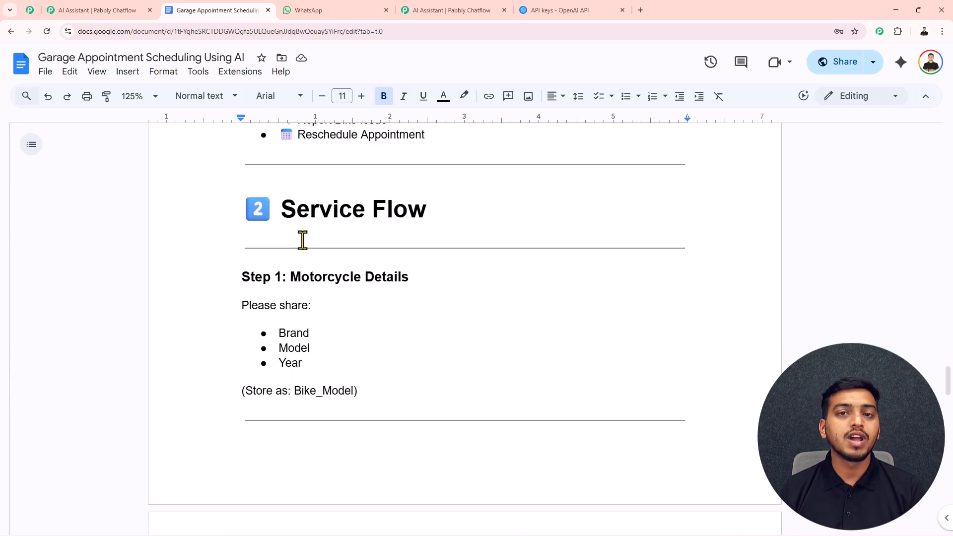
left_click(44, 76)
mouse_move(77, 205)
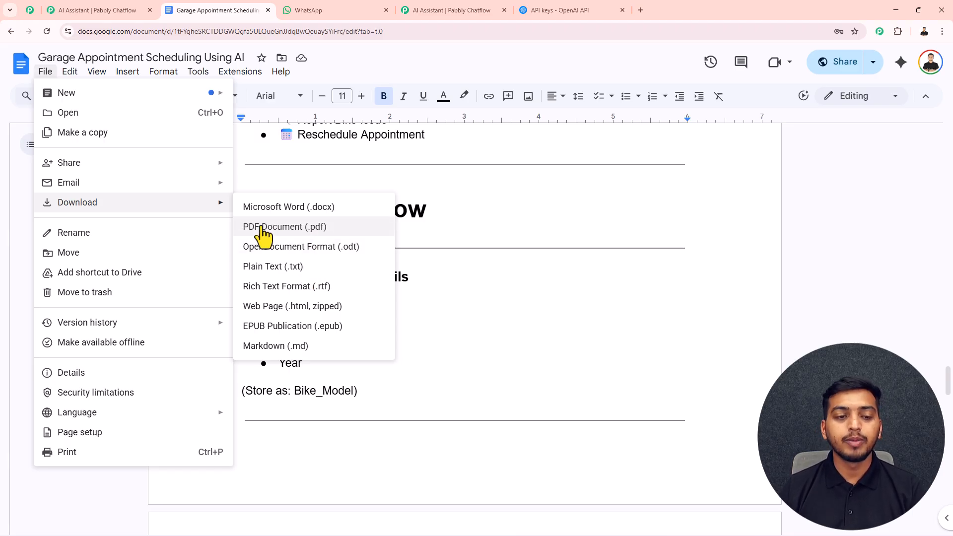
left_click(321, 228)
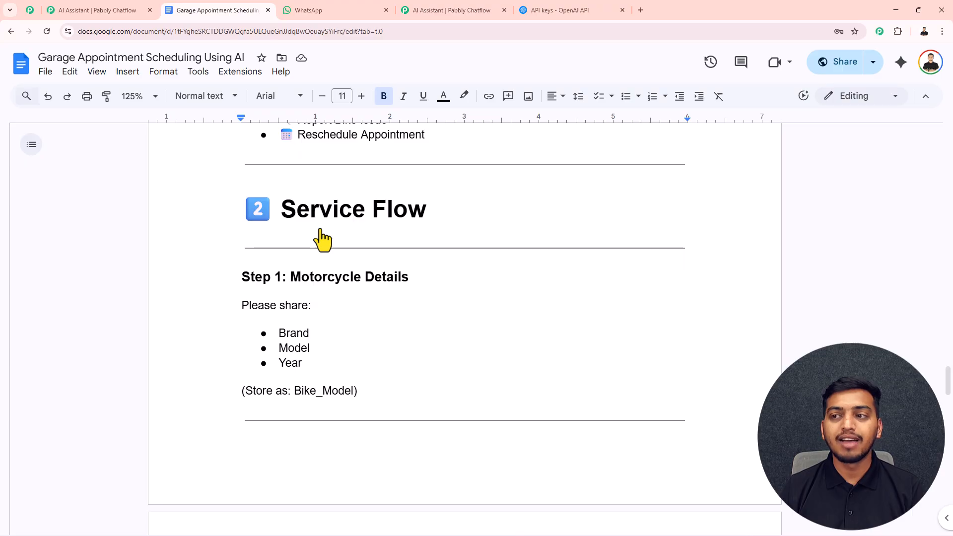
Upload the downloaded Garage Appointment Scheduling Using AI (1).pdf as a knowledge source for the Pabbly Chatflow assistant.
left_click(474, 9)
left_click(906, 30)
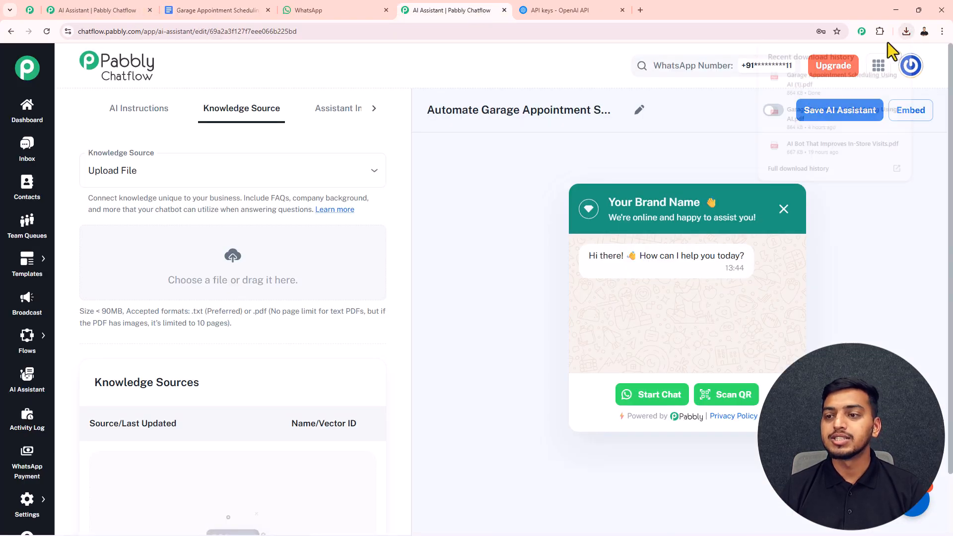
left_click_drag(845, 71, 227, 266)
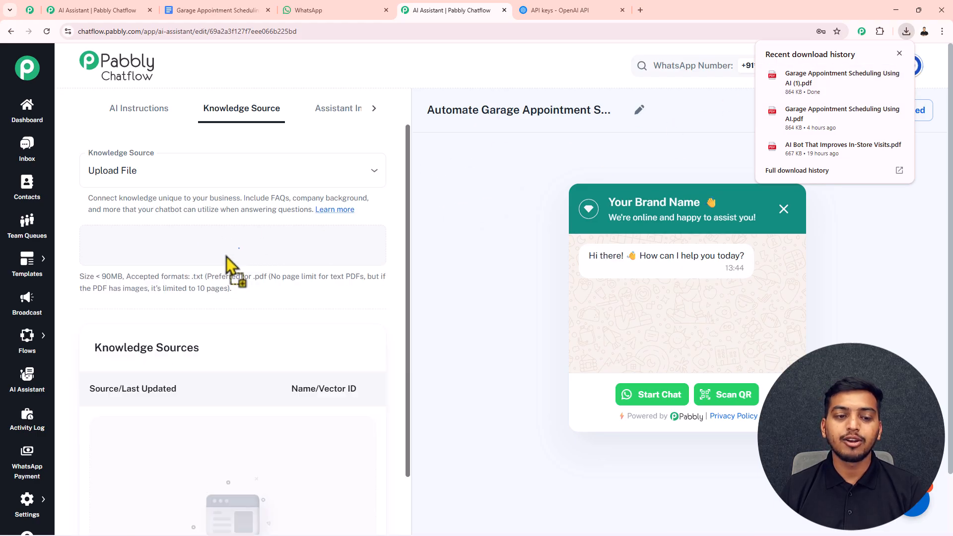
left_click(899, 53)
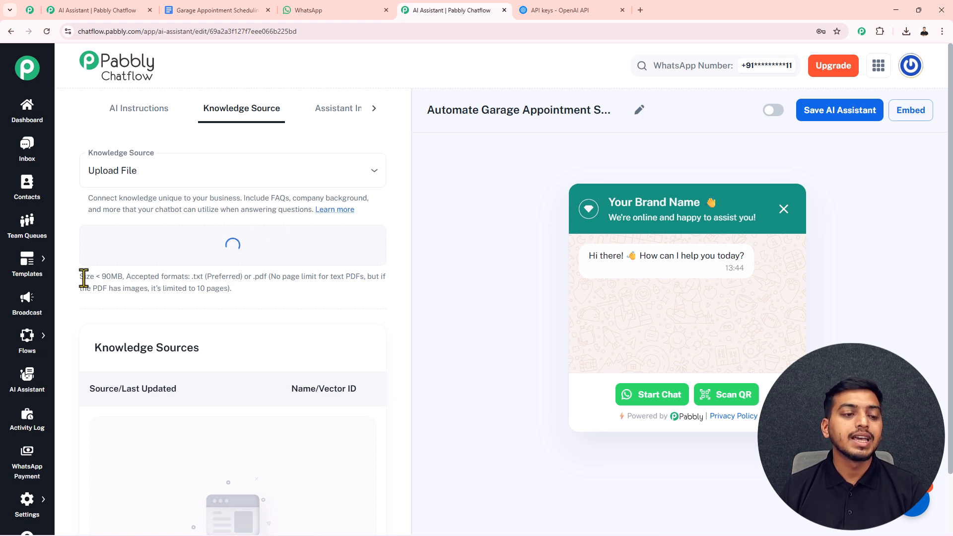
Read the knowledge file upload requirements on size, accepted formats and PDF page limits.
left_click_drag(80, 277, 120, 277)
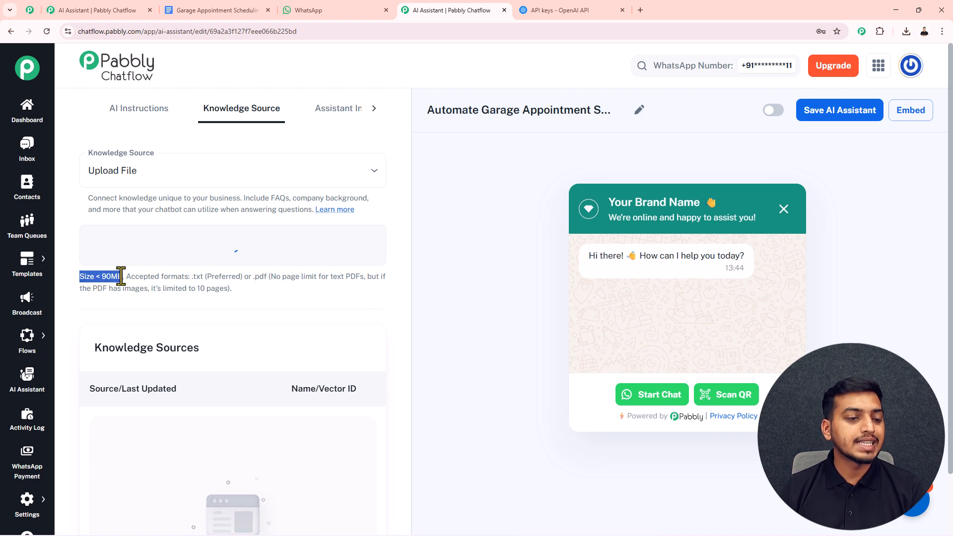
left_click(192, 277)
left_click_drag(251, 276, 368, 278)
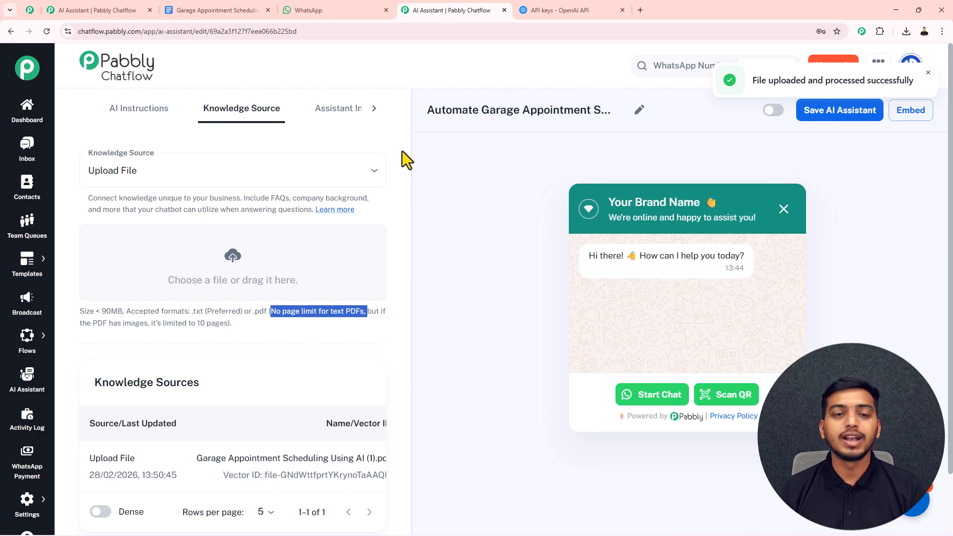
In the assistant interface settings, replace the brand name in the header heading with "SpeedTorque Bike Garage", keeping the emoji.
left_click(330, 108)
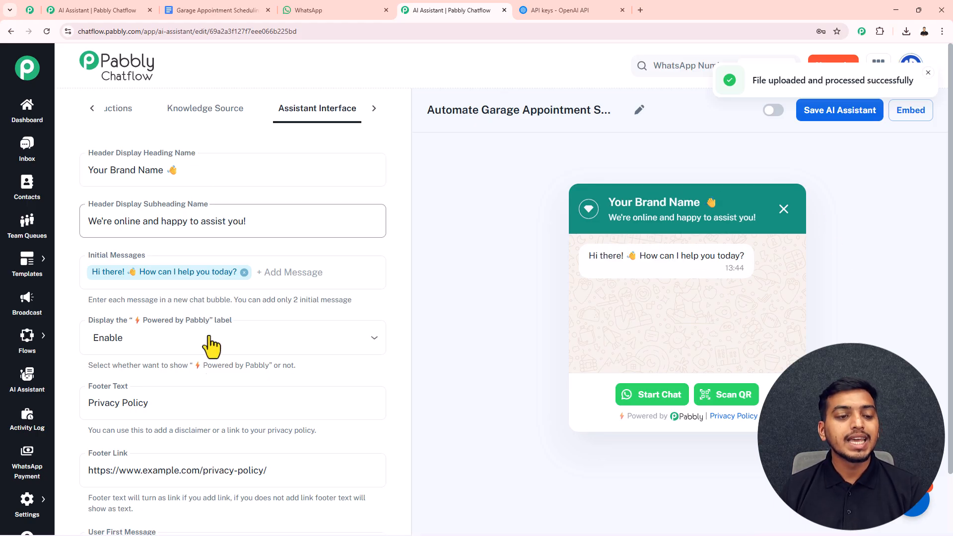
left_click_drag(607, 204, 704, 202)
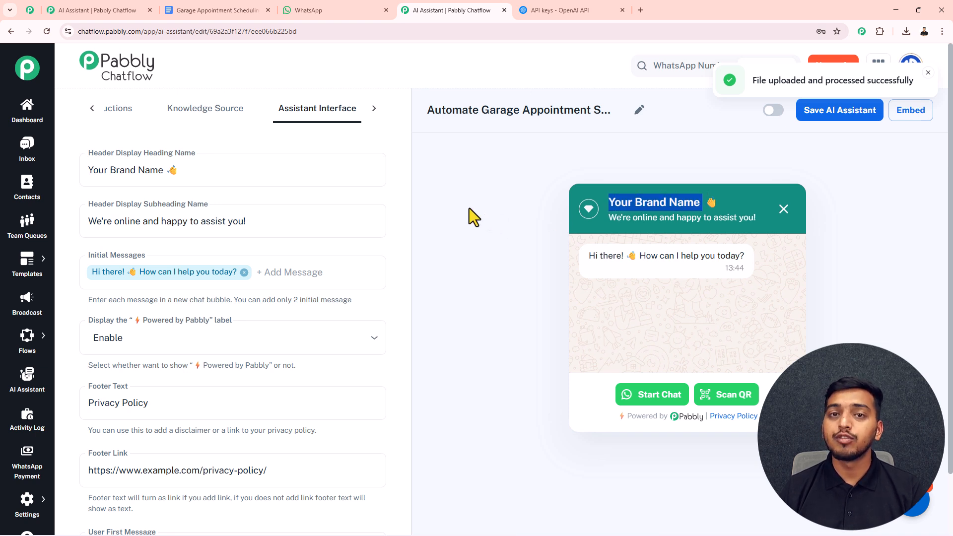
left_click_drag(163, 175, 86, 175)
type("SpeedTorque Bike Garage")
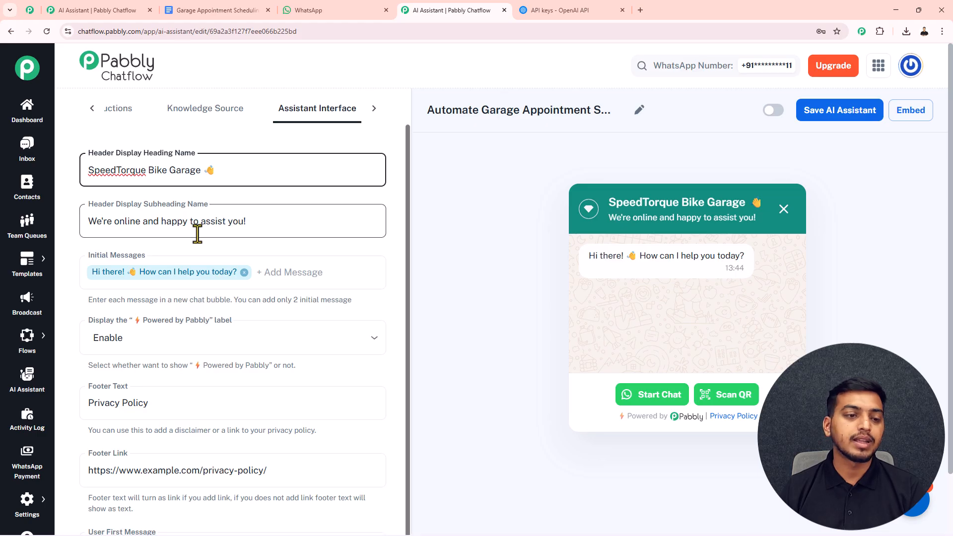
Examine the header subheading in the settings and chat preview, and the field for adding initial messages.
left_click_drag(620, 217, 739, 214)
left_click_drag(245, 223, 114, 224)
left_click(133, 242)
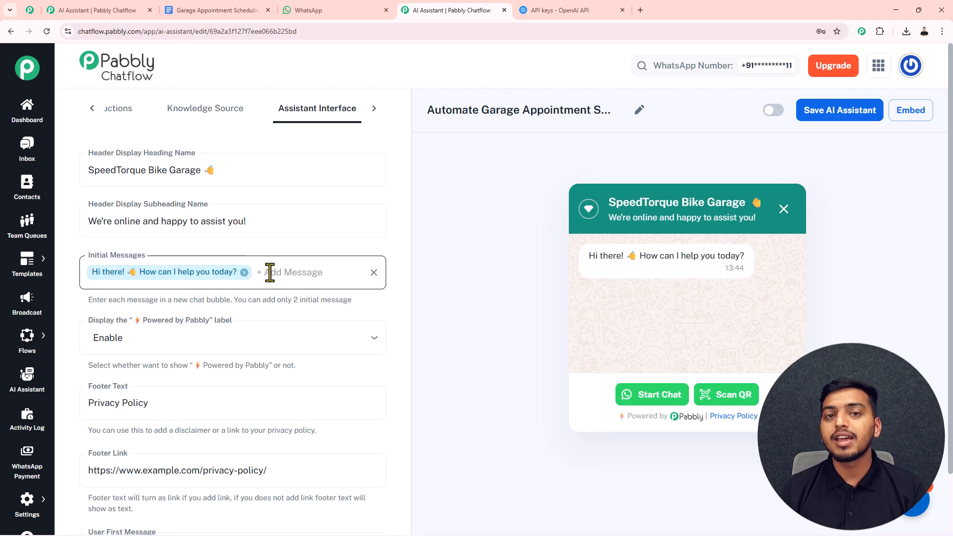
left_click(292, 276)
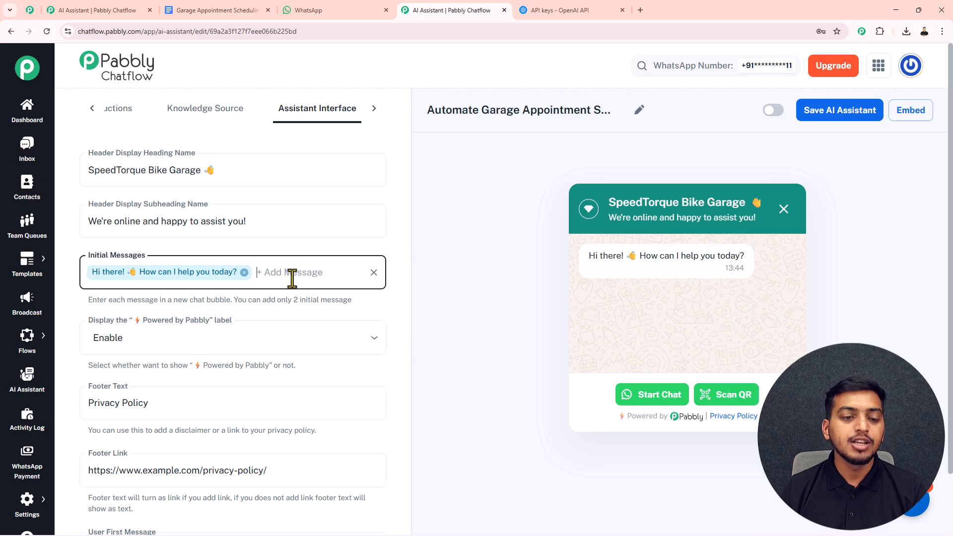
Try "hello" as a second initial message for the assistant, and remove it again.
type("hello")
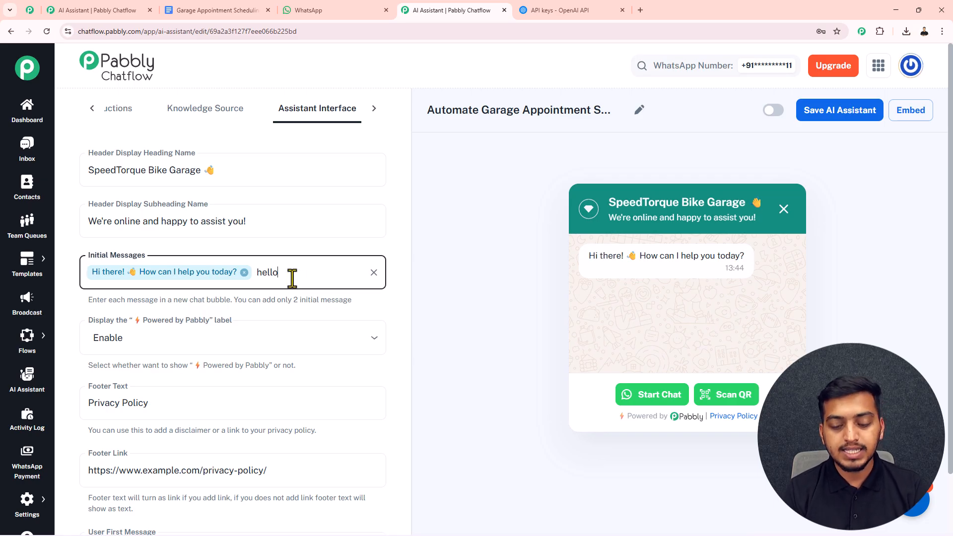
key("Return")
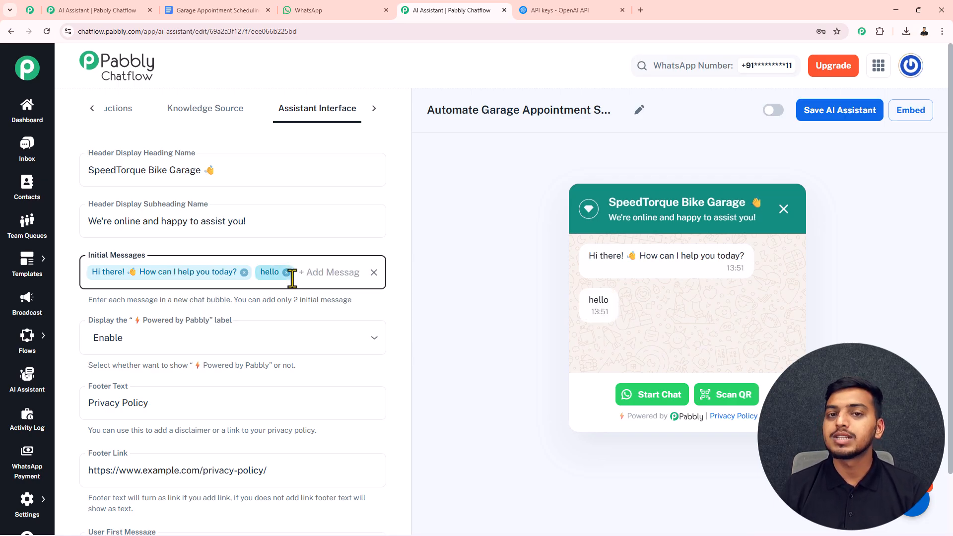
left_click(288, 272)
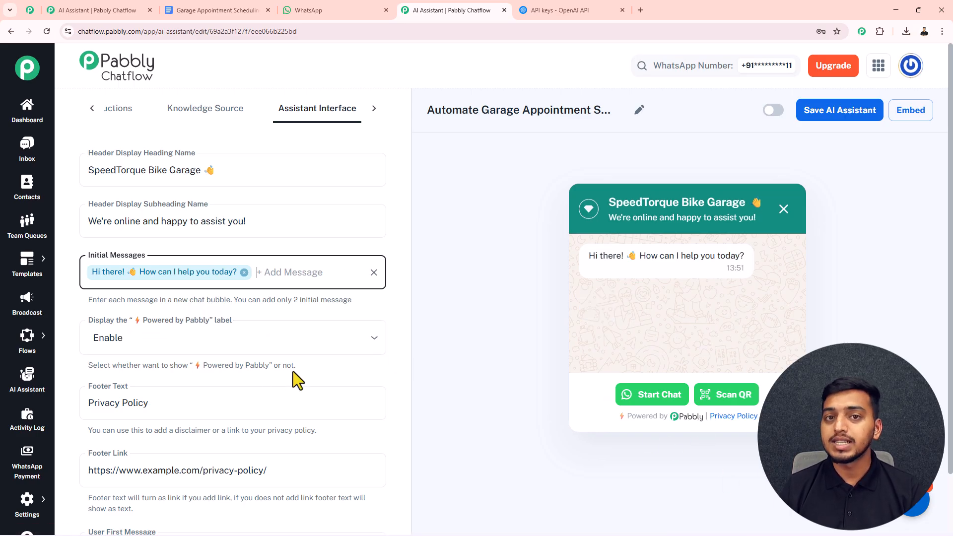
Examine the "Powered by Pabbly" label options, footer text, footer link and user first message in the assistant interface settings.
scroll(292, 373, "down", 1)
left_click(237, 326)
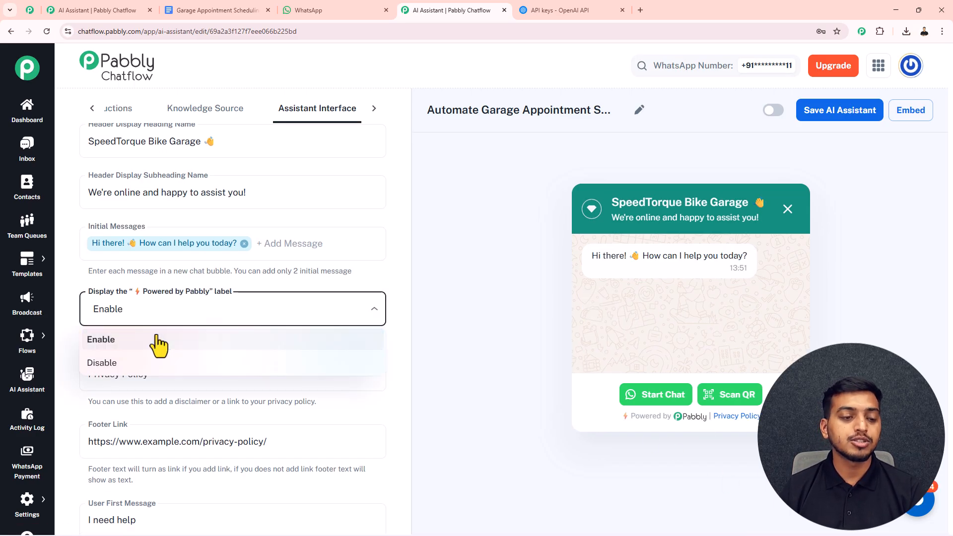
left_click(208, 315)
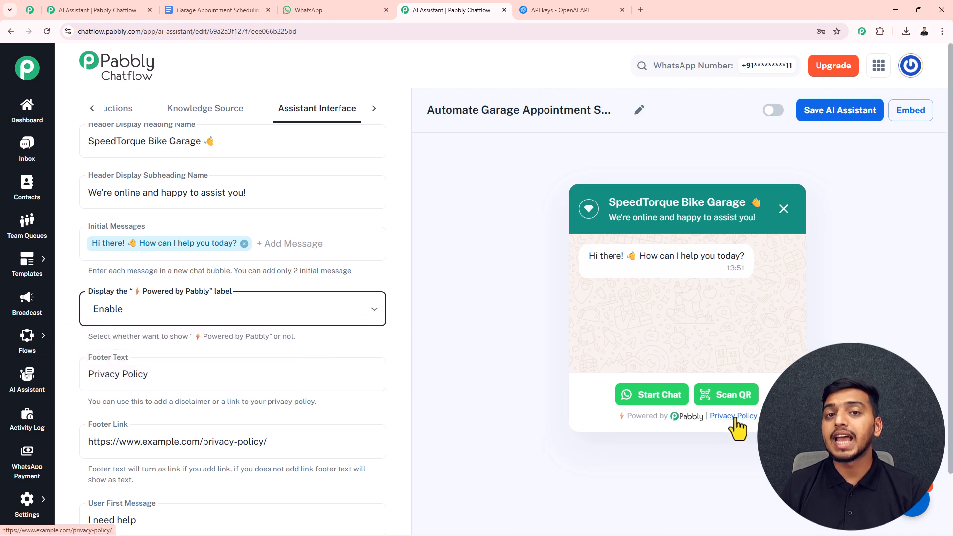
scroll(479, 354, "down", 2)
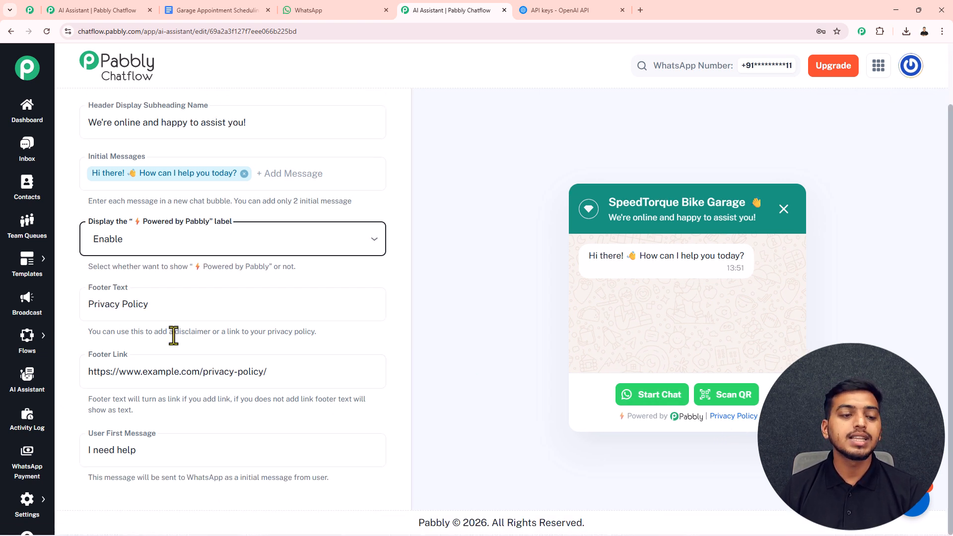
left_click_drag(149, 304, 87, 304)
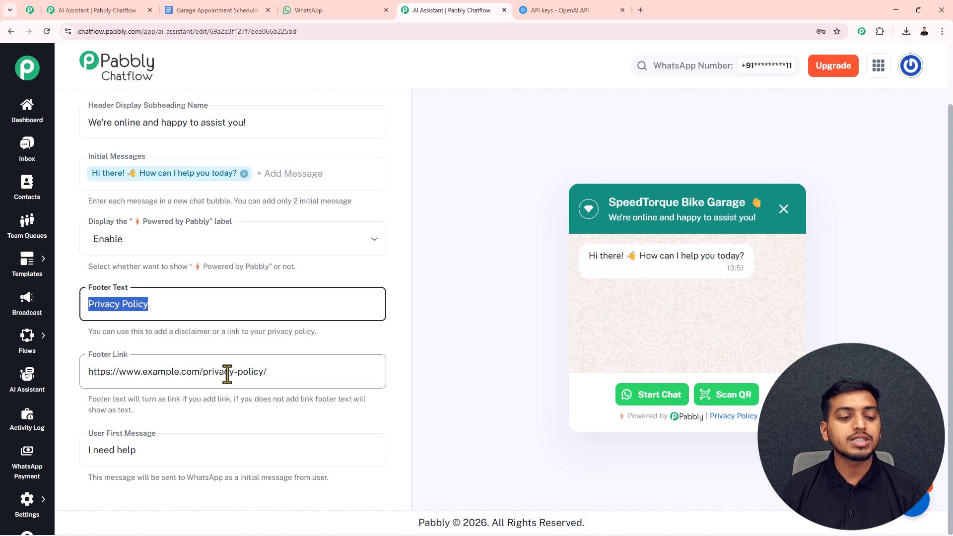
left_click_drag(277, 373, 80, 384)
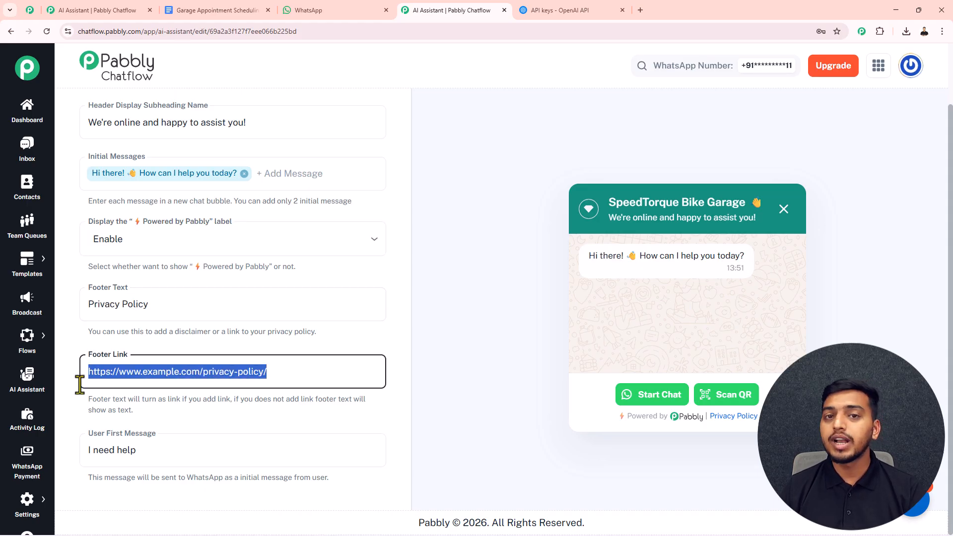
left_click(151, 449)
left_click_drag(92, 456, 65, 458)
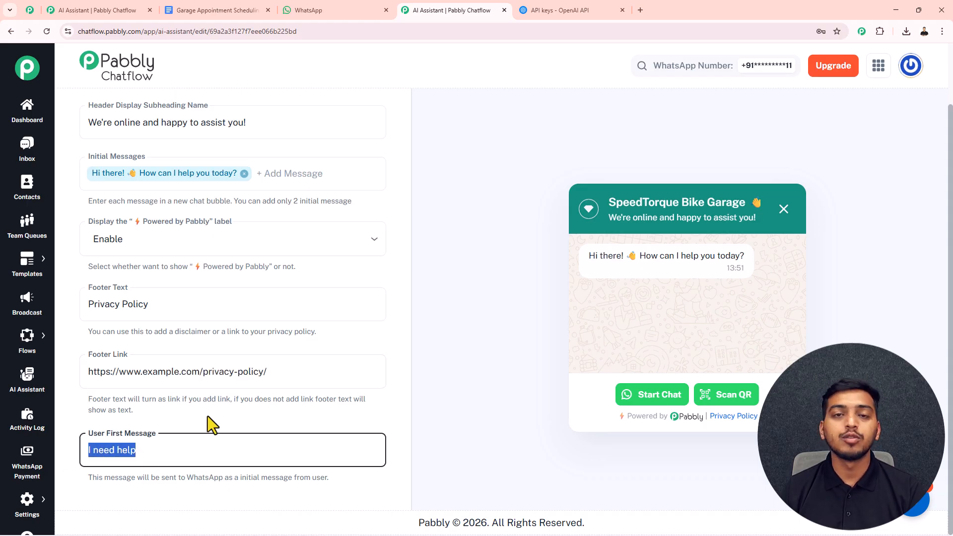
scroll(302, 282, "up", 1)
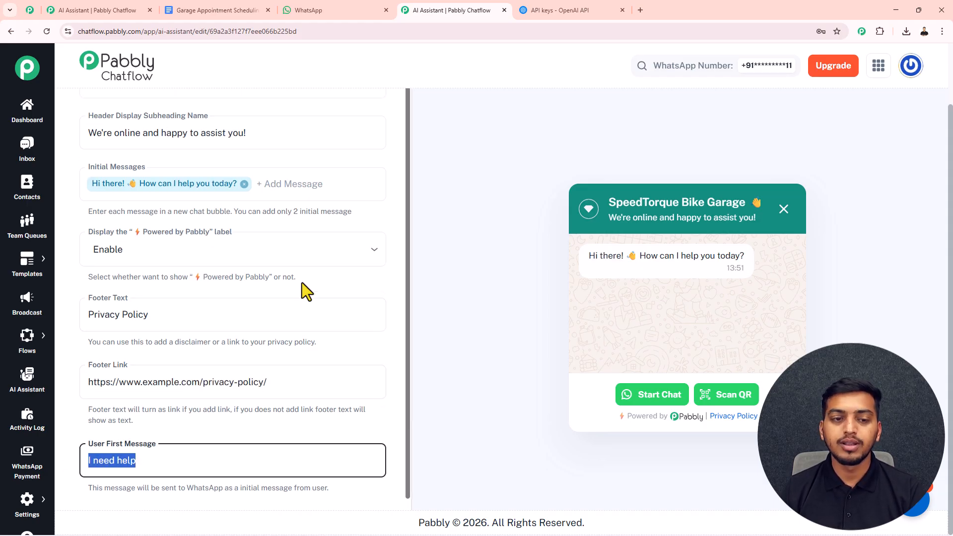
scroll(317, 201, "up", 3)
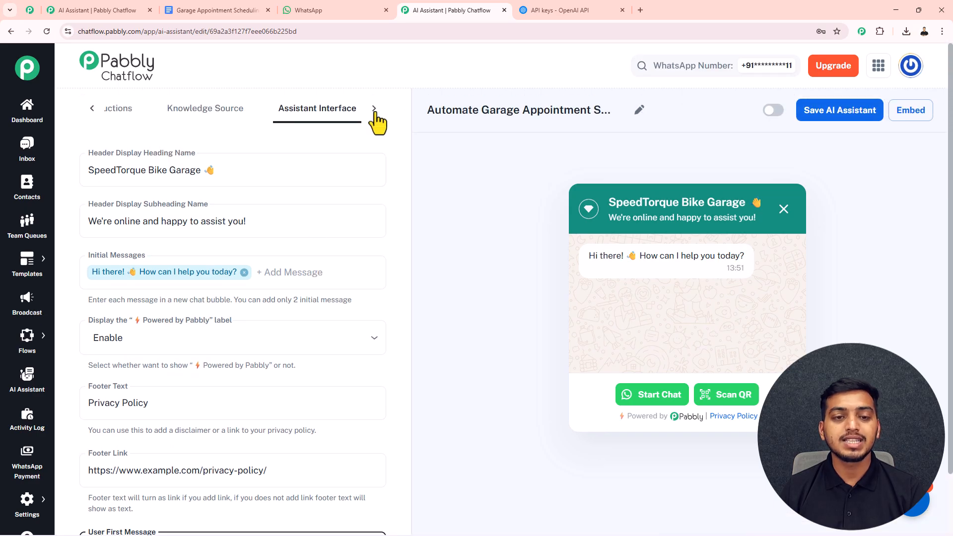
Examine the assistant's styling settings, including the theme mode and assistant shape options, colors and profile picture uploads.
left_click(342, 109)
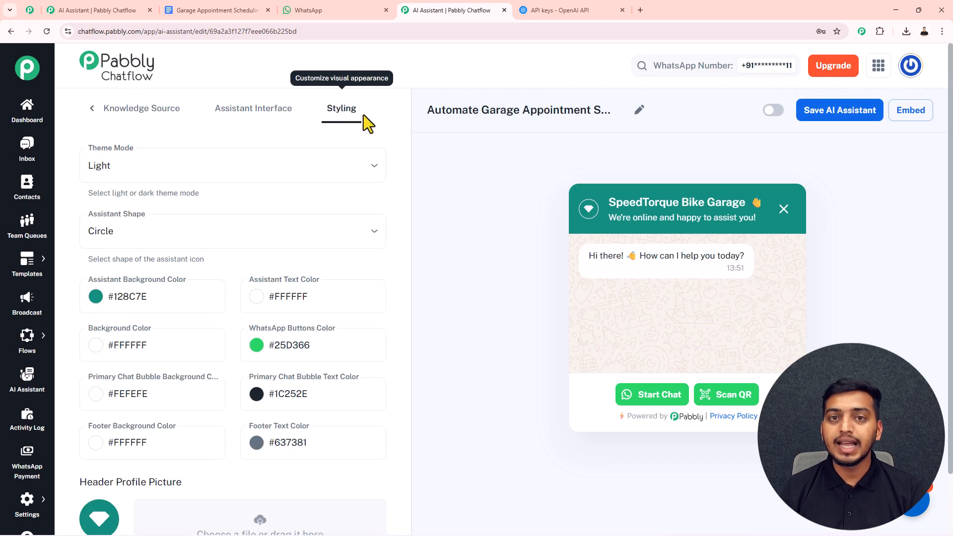
left_click(154, 178)
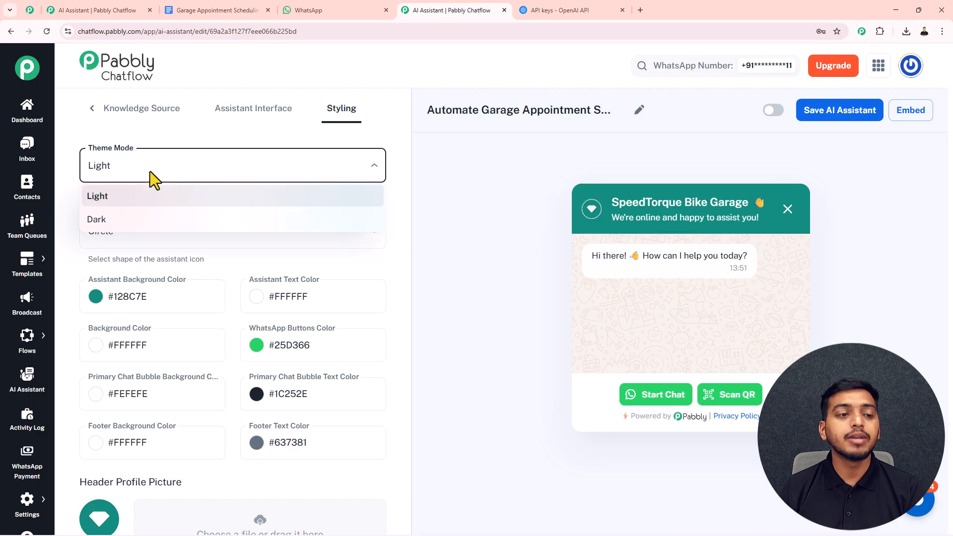
left_click(163, 188)
left_click(148, 230)
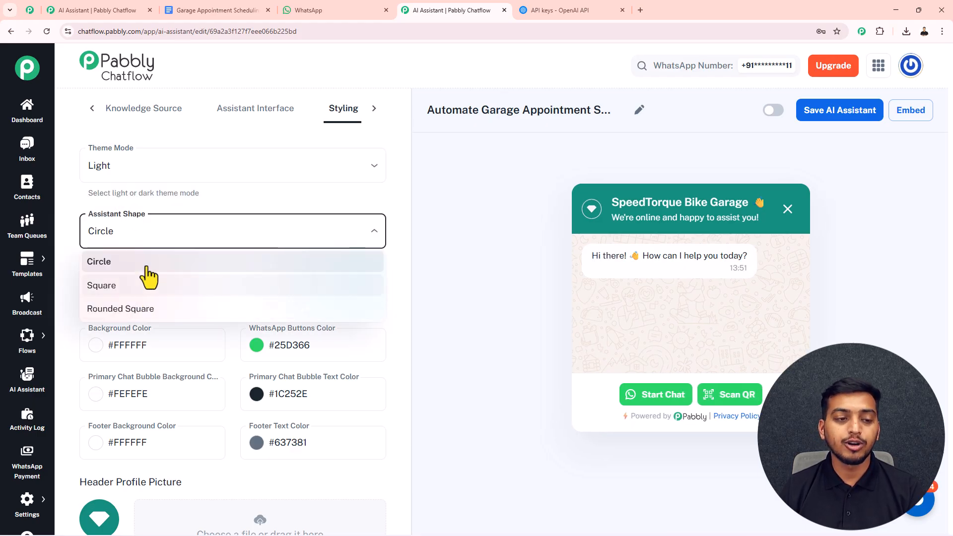
left_click(160, 234)
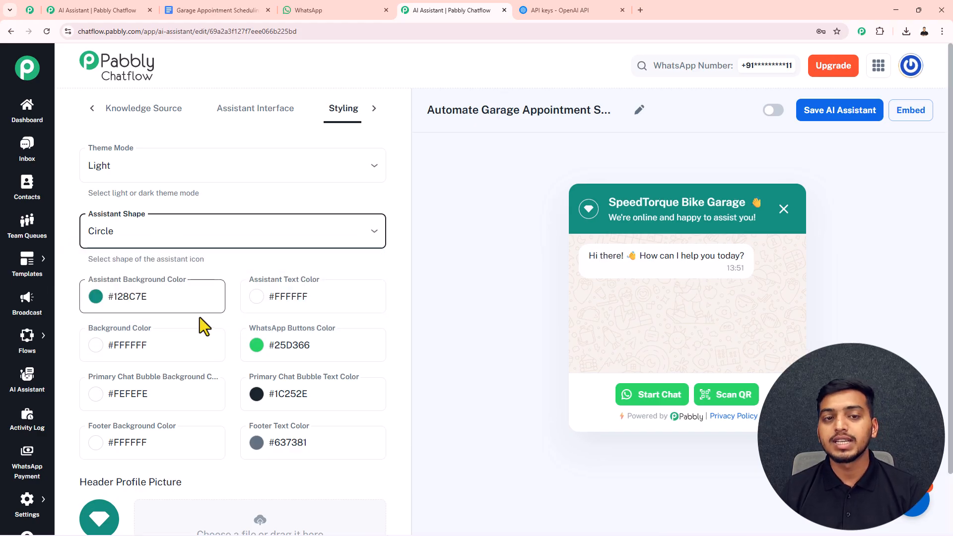
scroll(172, 330, "down", 4)
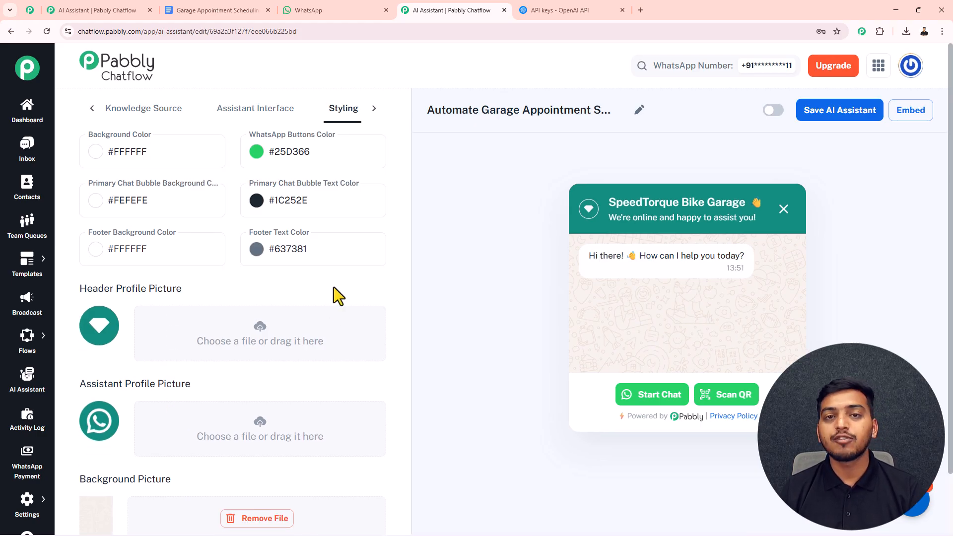
scroll(334, 287, "up", 4)
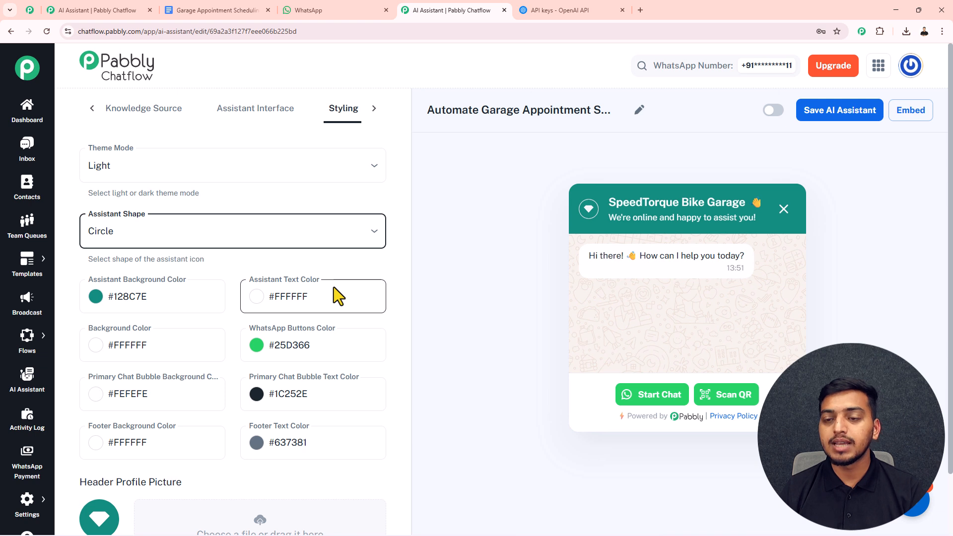
Activate and save the AI assistant, and view its embed script.
left_click(771, 112)
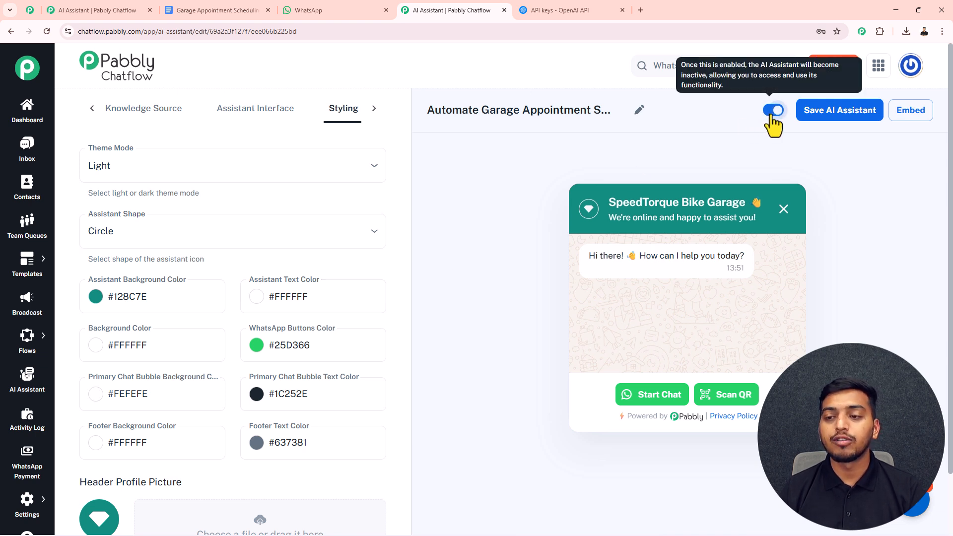
left_click(830, 122)
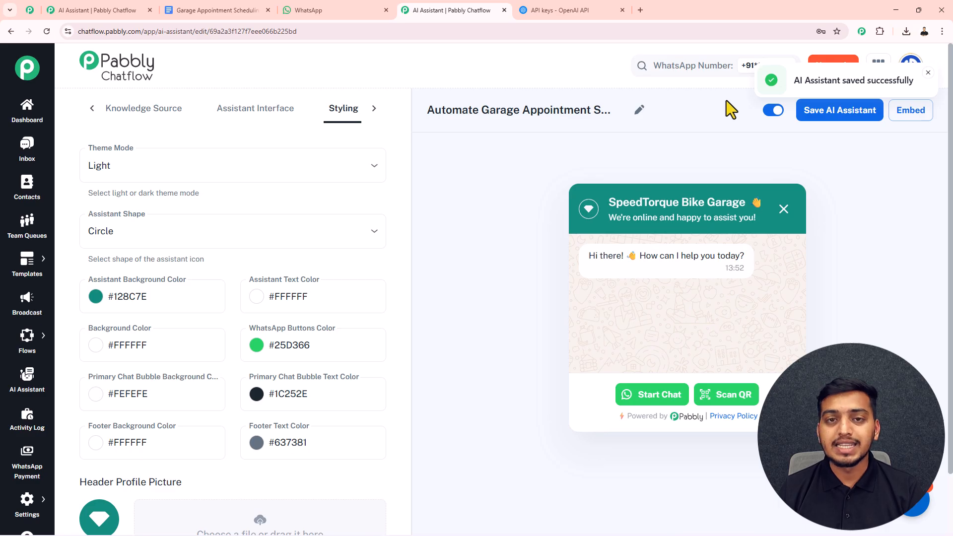
left_click(910, 111)
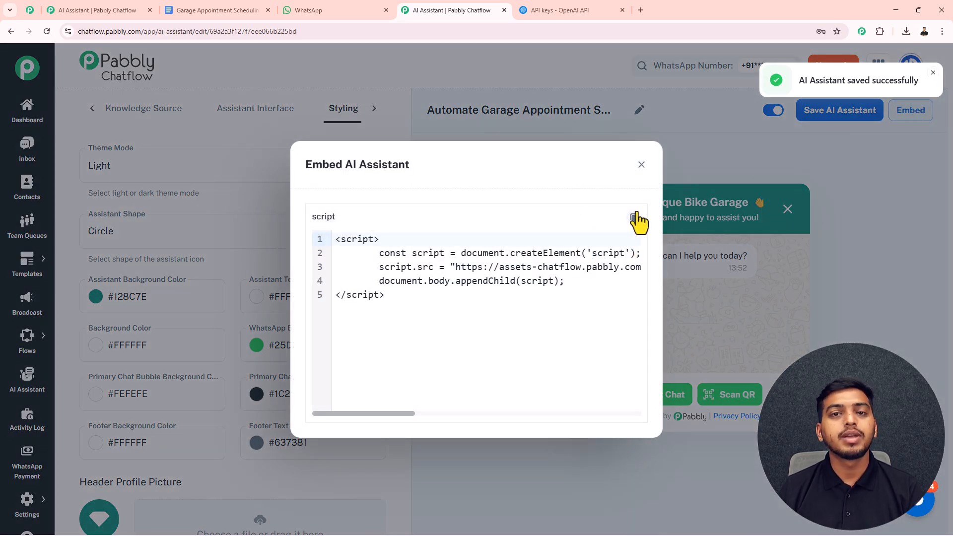
left_click(642, 165)
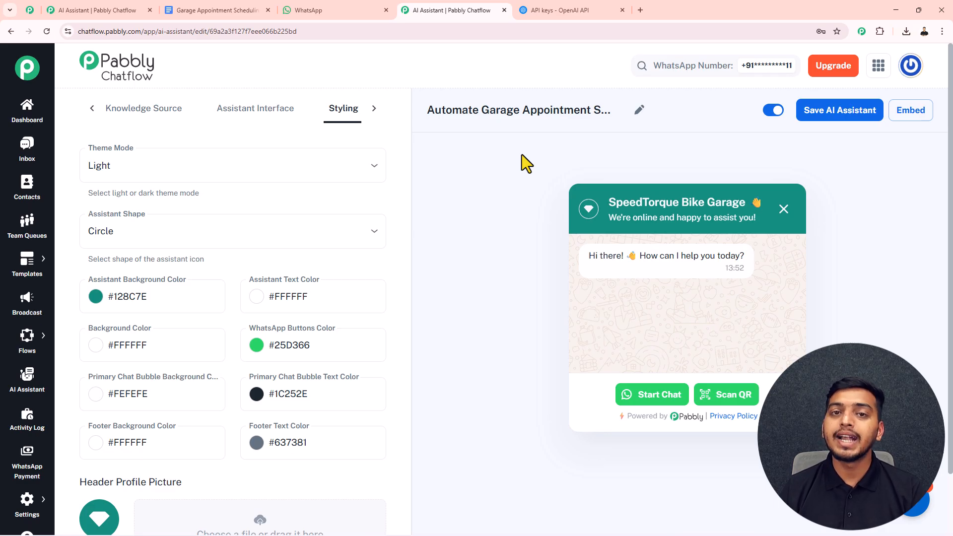
Create a new flow in the Flow Builder and bring its Trigger block into position on the canvas.
mouse_move(32, 347)
left_click(78, 333)
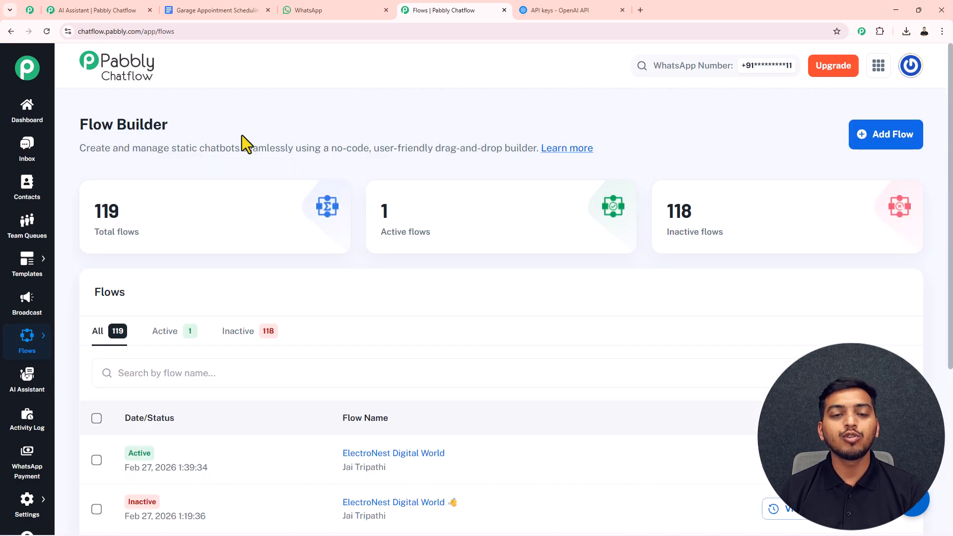
left_click(860, 141)
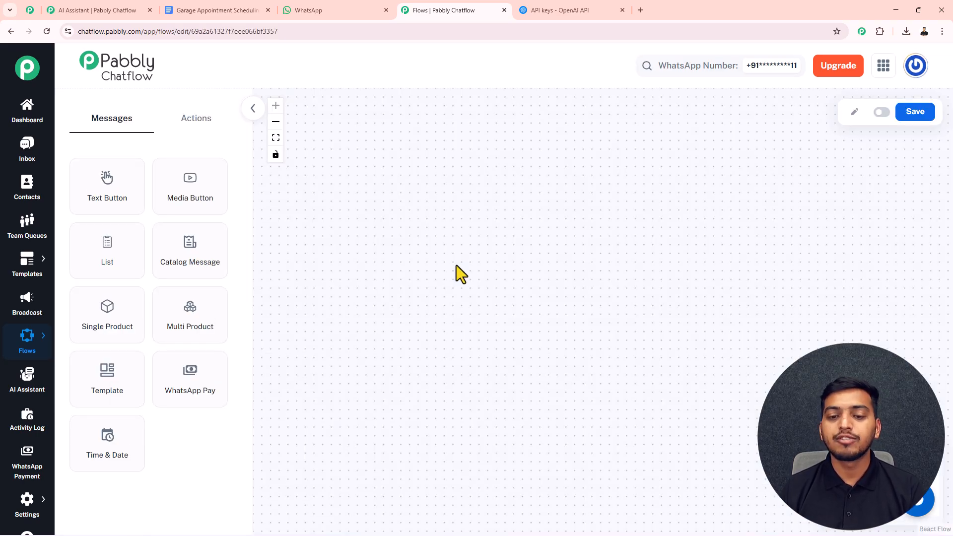
left_click_drag(531, 192, 382, 186)
scroll(347, 192, "up", 3)
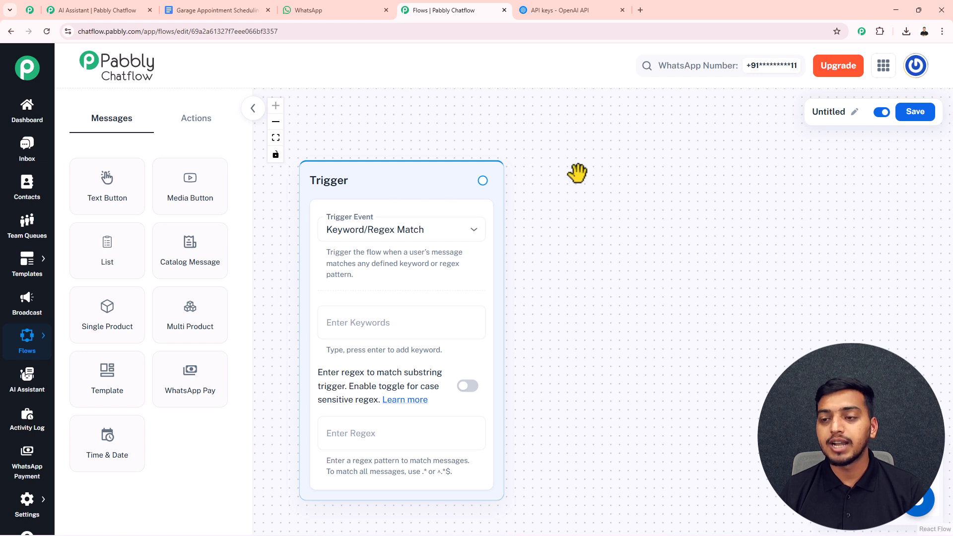
Rename the untitled flow as "SpeedTorque Bike Garage".
left_click(854, 112)
left_click_drag(801, 115, 711, 126)
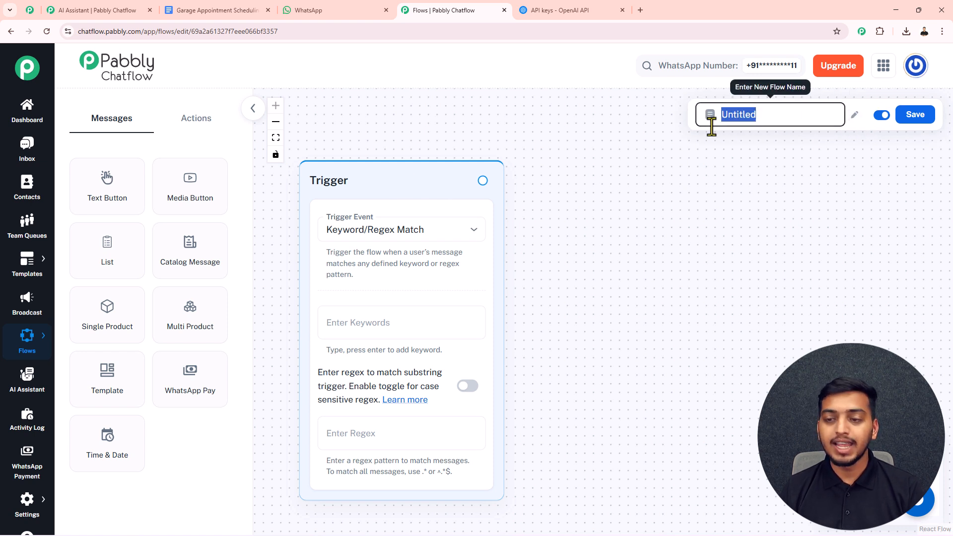
type("SpeedTorque Bike Garage")
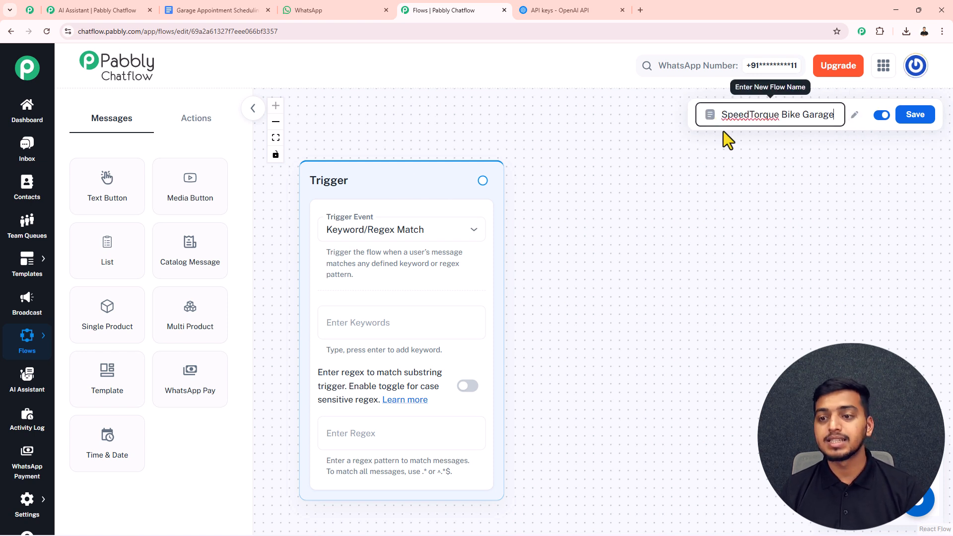
left_click(763, 151)
Use Keyword/Regex Match as the flow's trigger event and add the keywords "Service" and "Garage".
left_click_drag(416, 191, 436, 161)
left_click(425, 204)
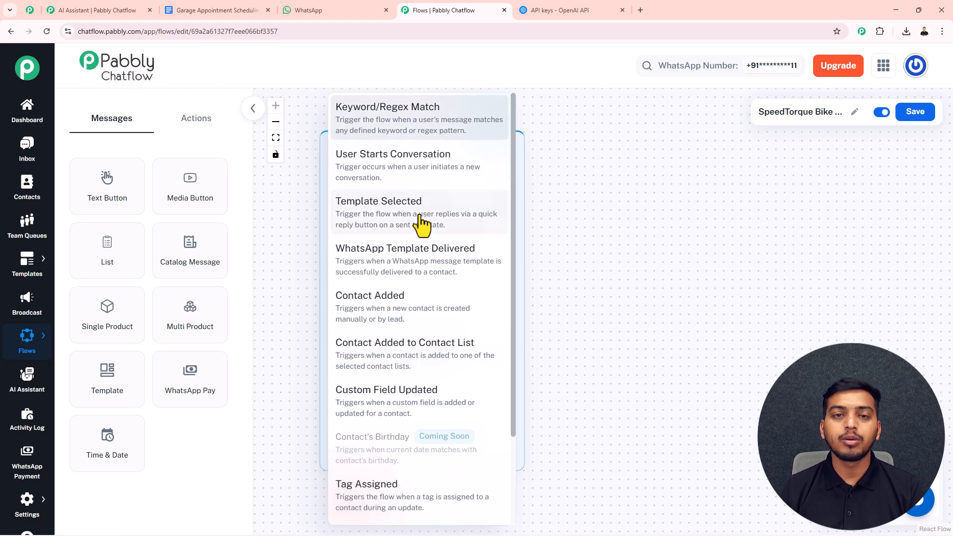
left_click(393, 131)
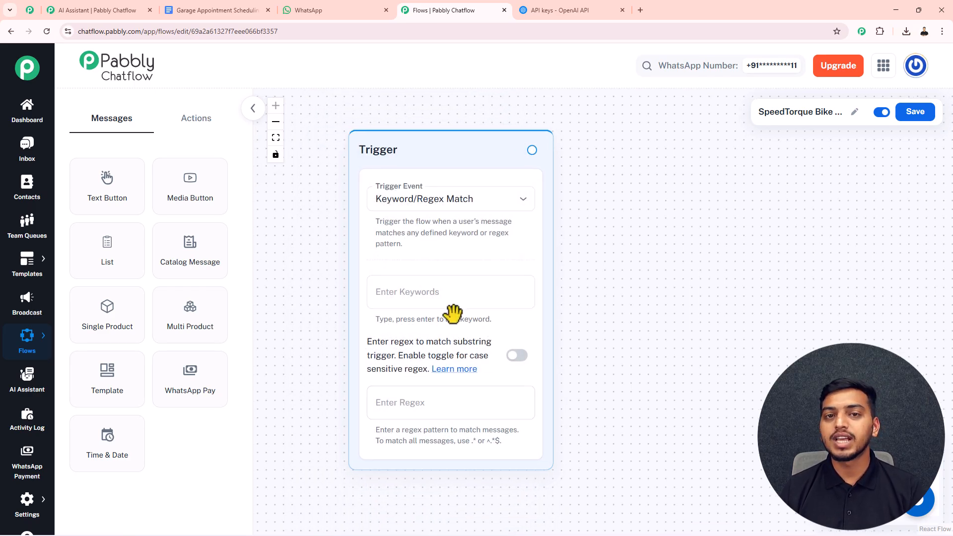
left_click(414, 294)
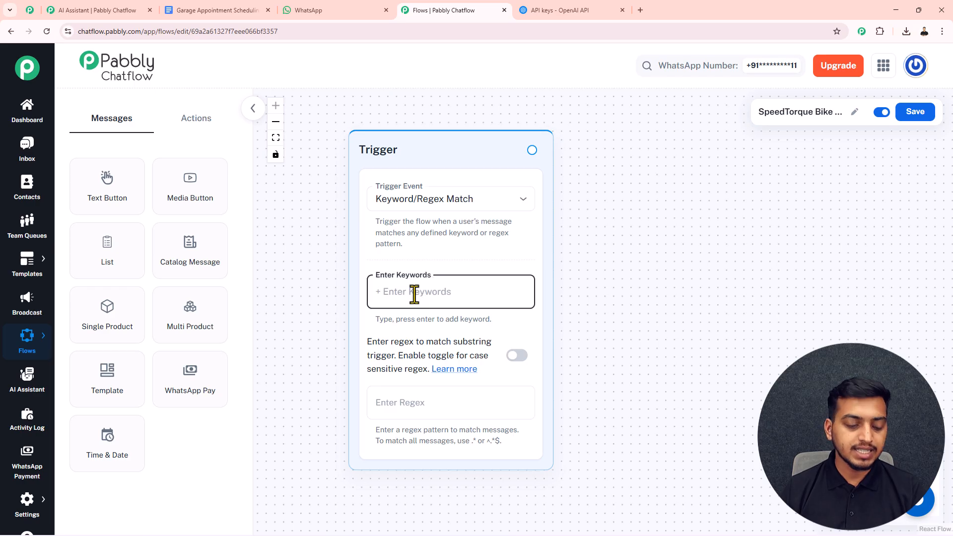
type("Service")
key("Return")
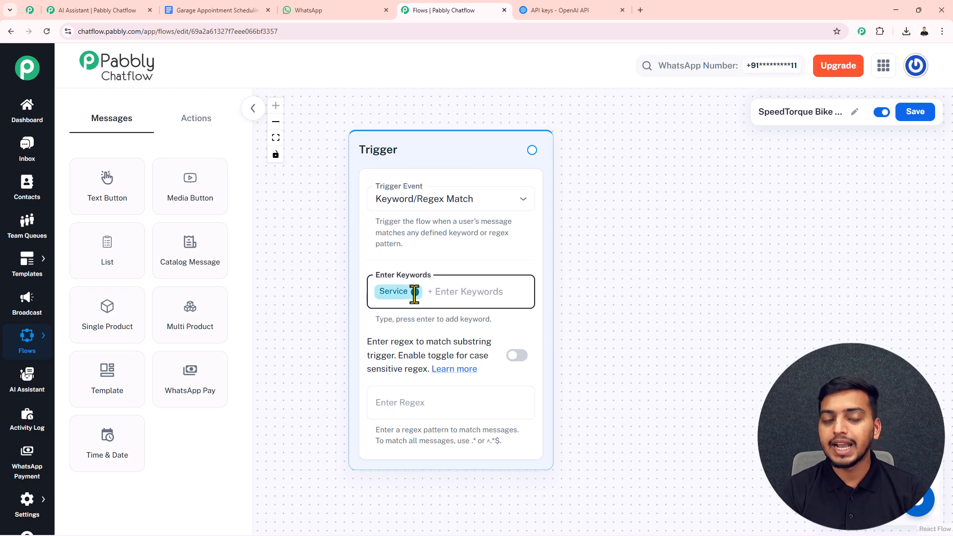
type("Garage")
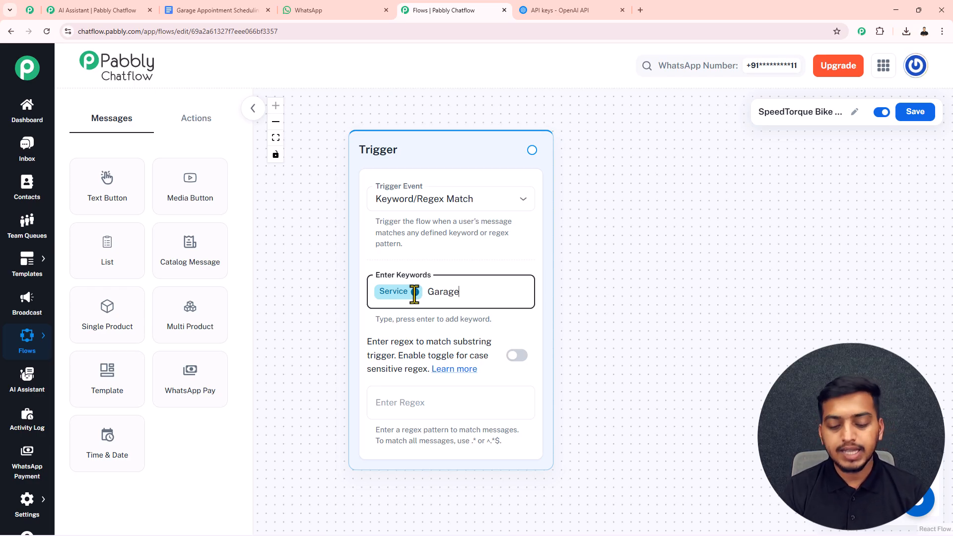
key("Return")
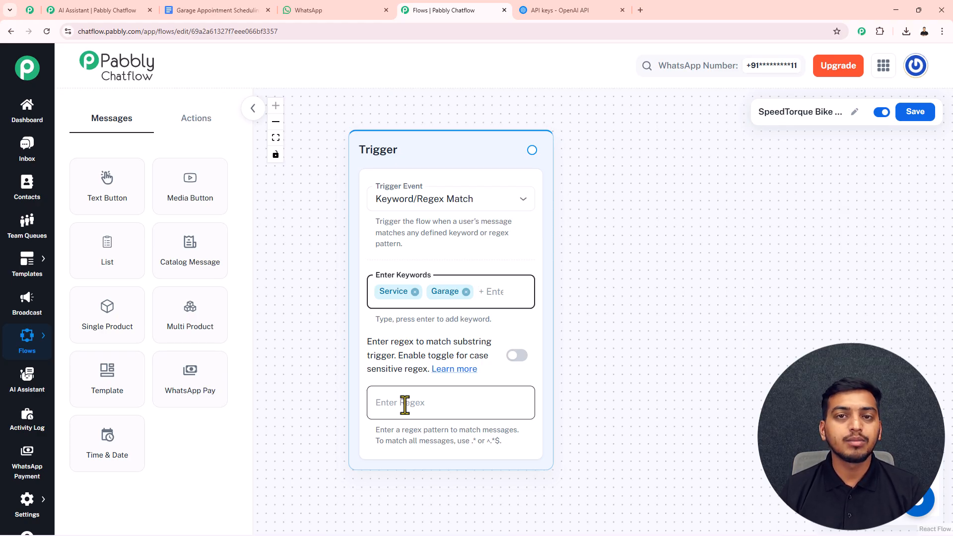
scroll(404, 404, "down", 1)
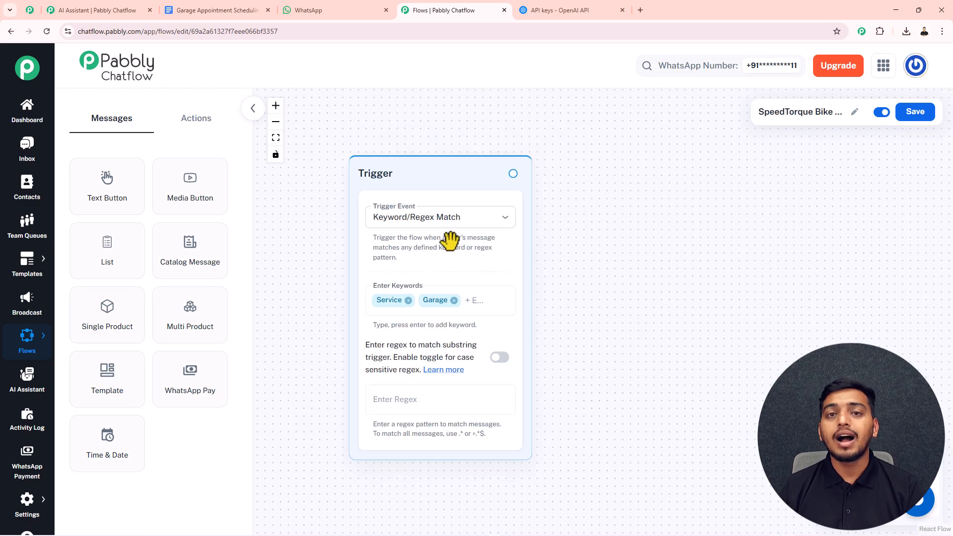
left_click_drag(433, 178, 420, 162)
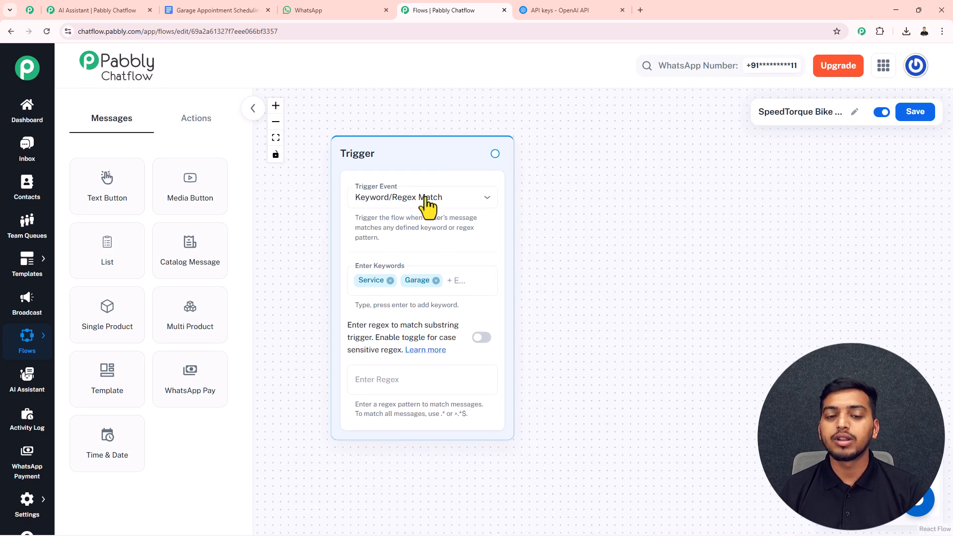
left_click(385, 278)
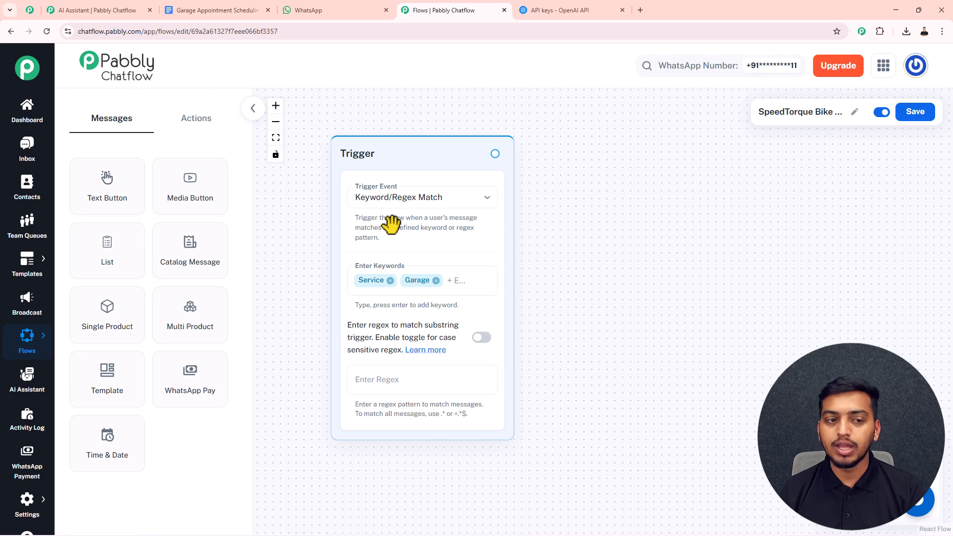
Add an Assign AI Assistant action beside the Trigger block and connect the trigger to it.
left_click(196, 123)
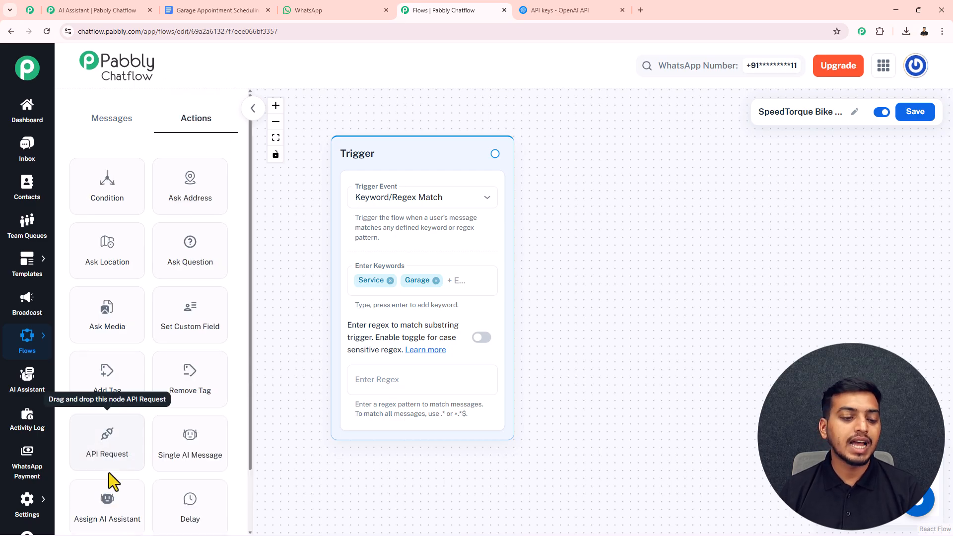
left_click_drag(107, 496, 591, 168)
left_click_drag(495, 154, 565, 257)
Assign the "Automate Garage Appointment Scheduling" assistant, make it start with Use Client Message, and save the flow.
left_click(612, 227)
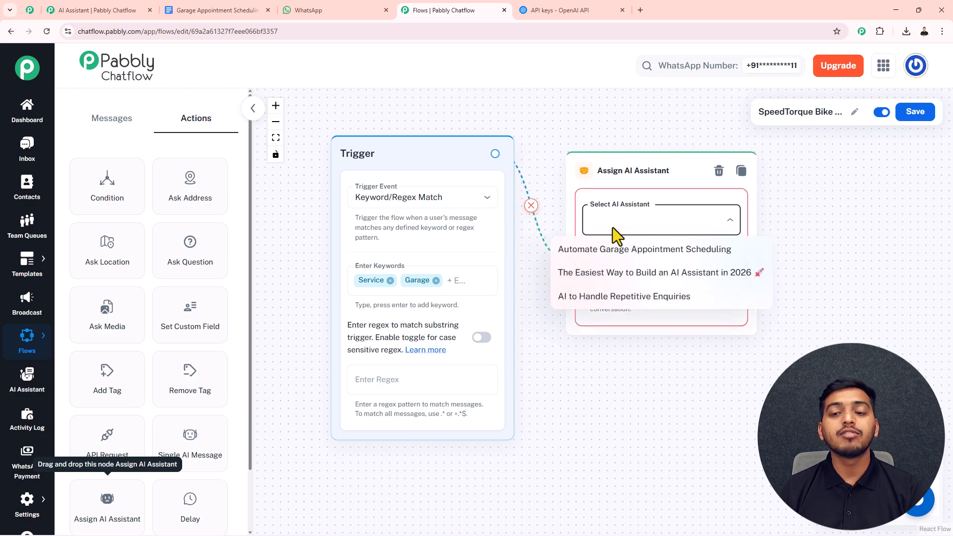
left_click(633, 253)
left_click(623, 276)
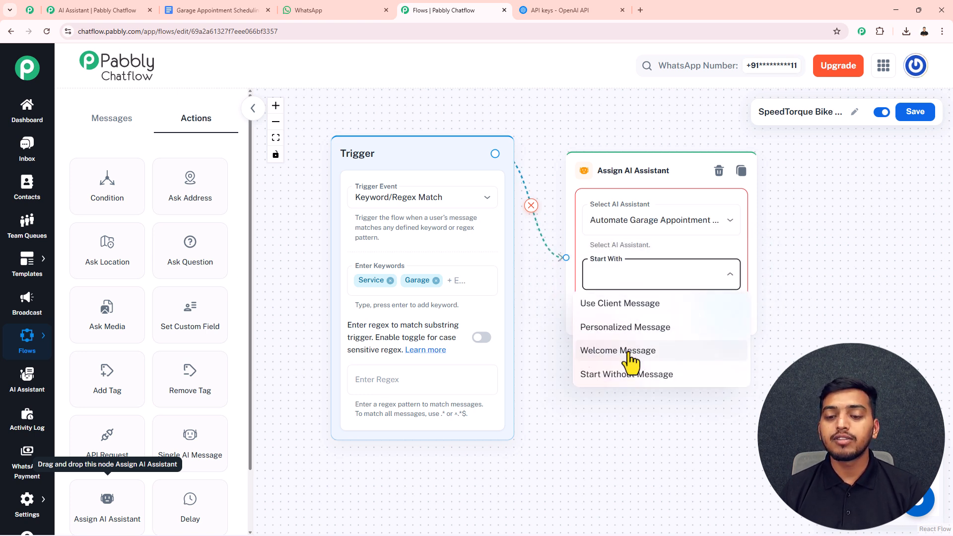
left_click(620, 305)
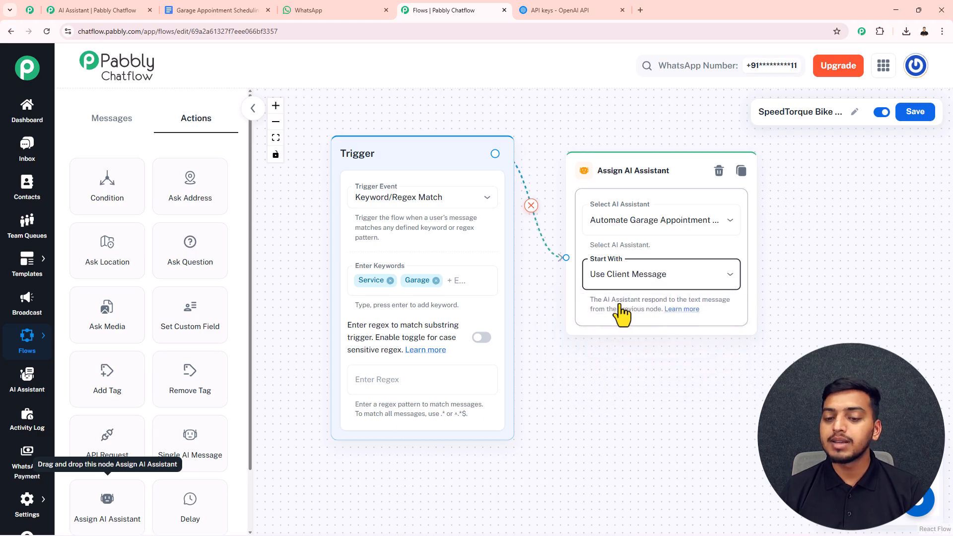
left_click(648, 181)
left_click_drag(632, 127, 616, 126)
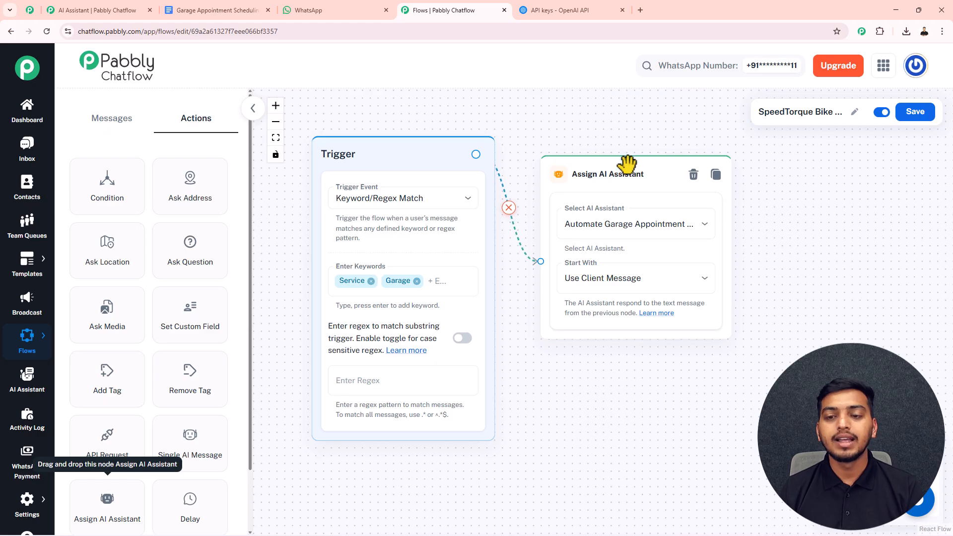
left_click(912, 113)
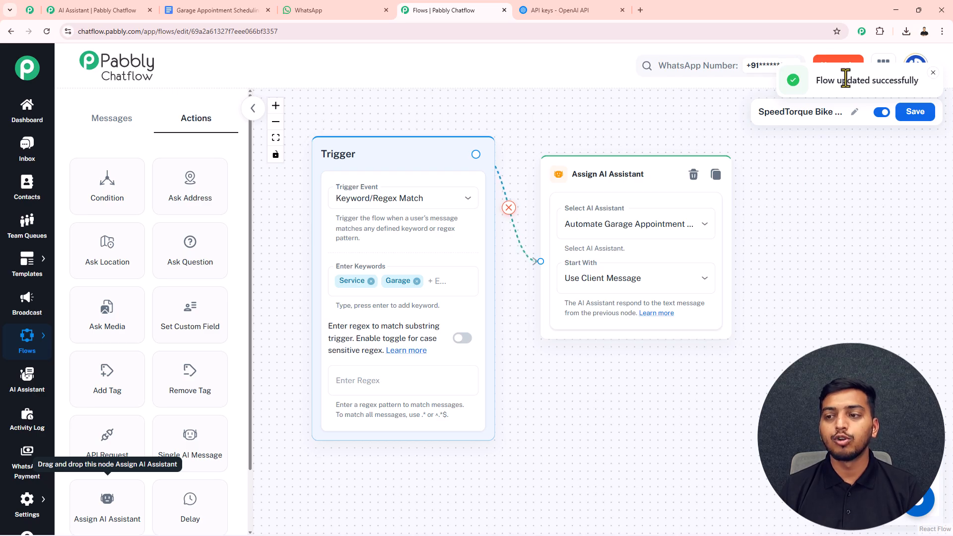
Switch to WhatsApp, test the flow by sending "Service" to the Pabbly Chatflow chat, and return to the AI assistant editor in Chatflow.
left_click(306, 9)
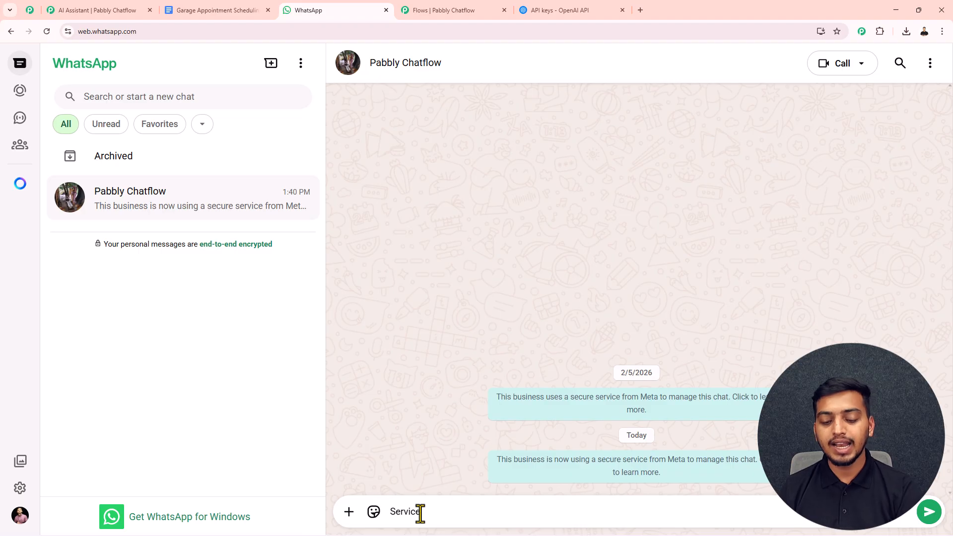
key("Return")
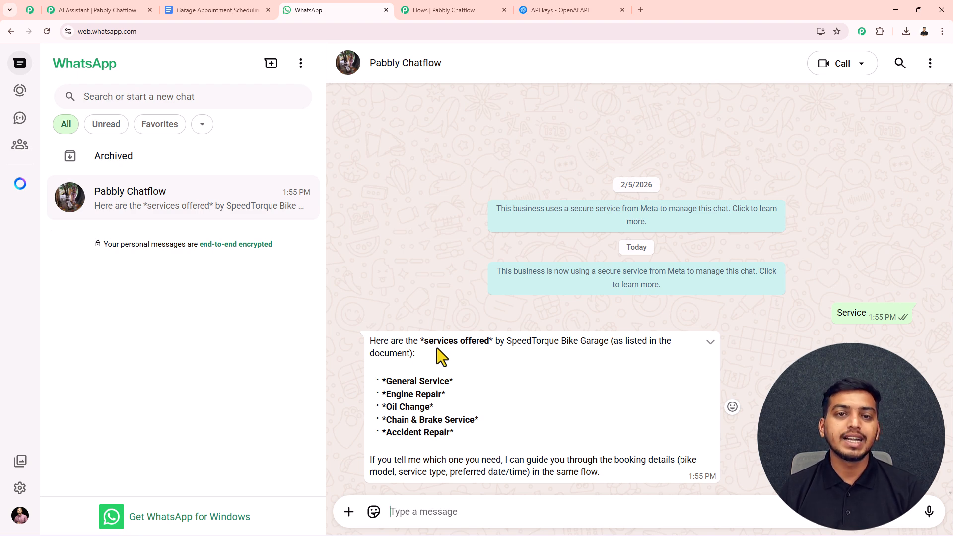
left_click(463, 9)
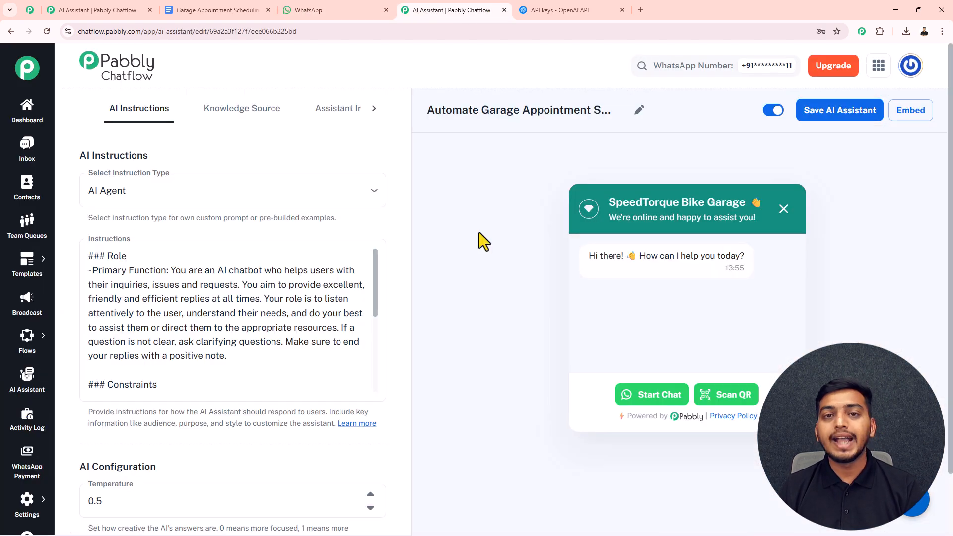